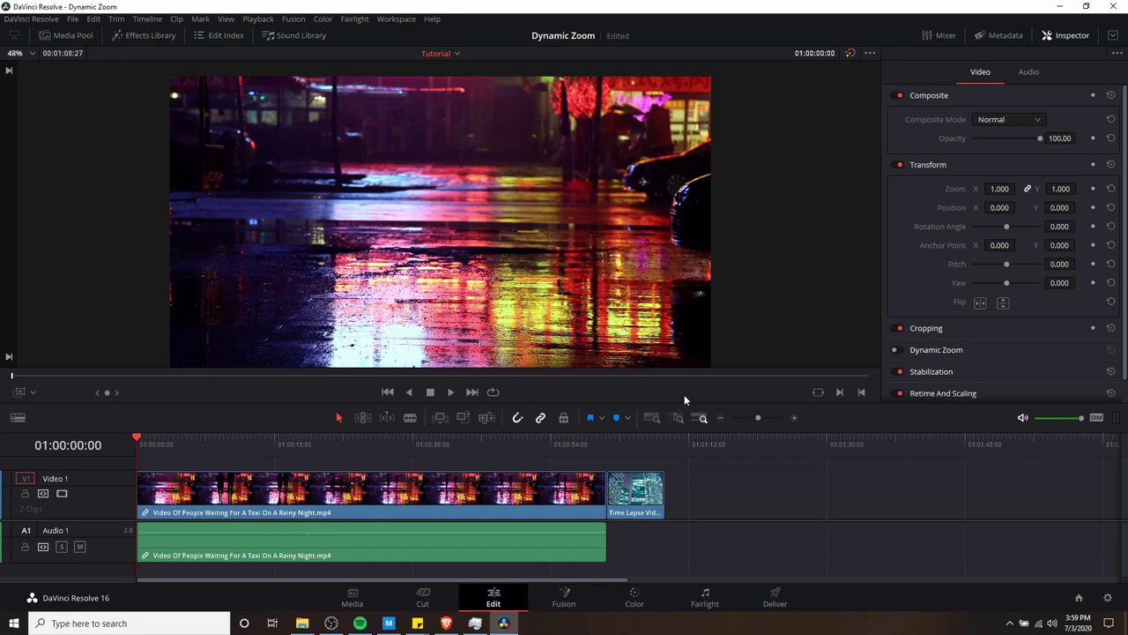
# - Enable and expand Dynamic Zoom for the rainy street clip, leaving its ease on Linear
pyautogui.click(507, 509)
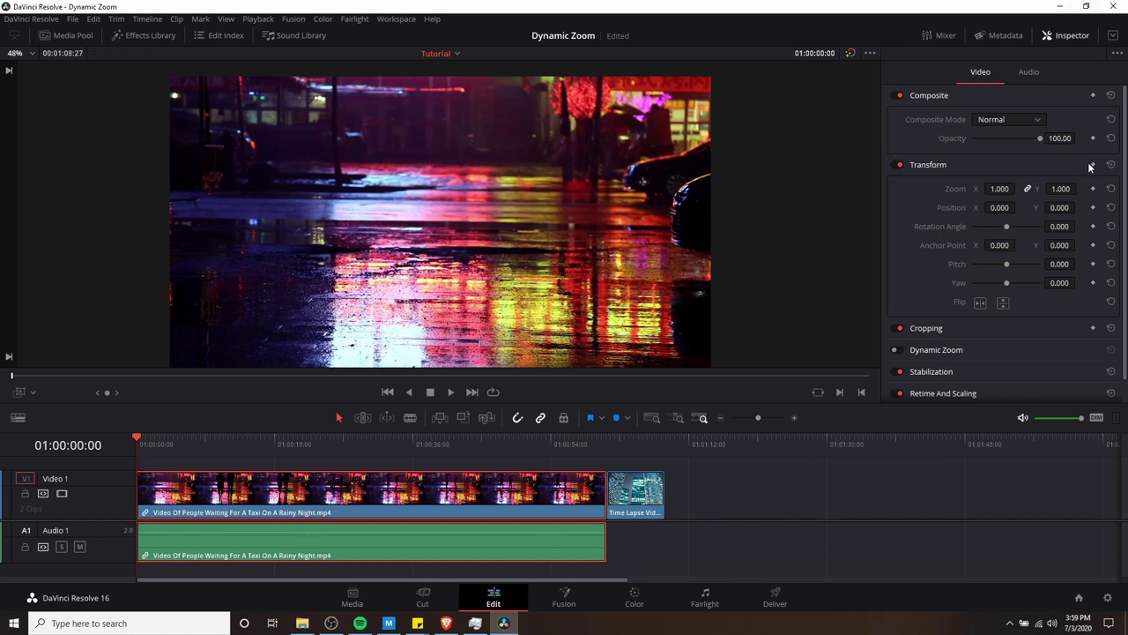
pyautogui.scroll(-1, 1084, 168)
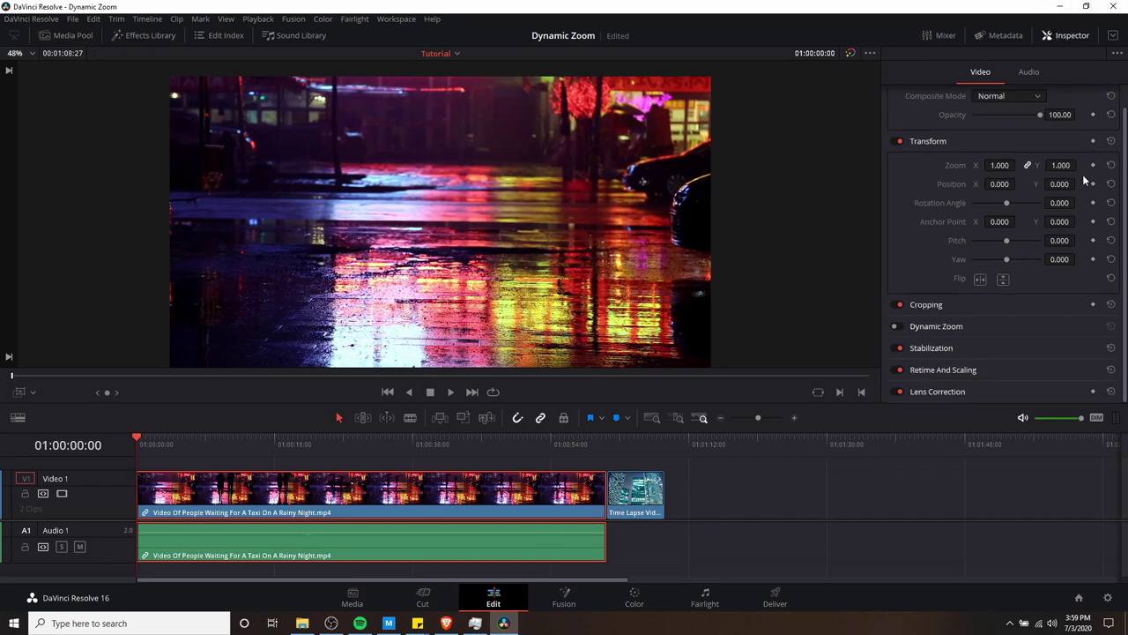
pyautogui.click(898, 327)
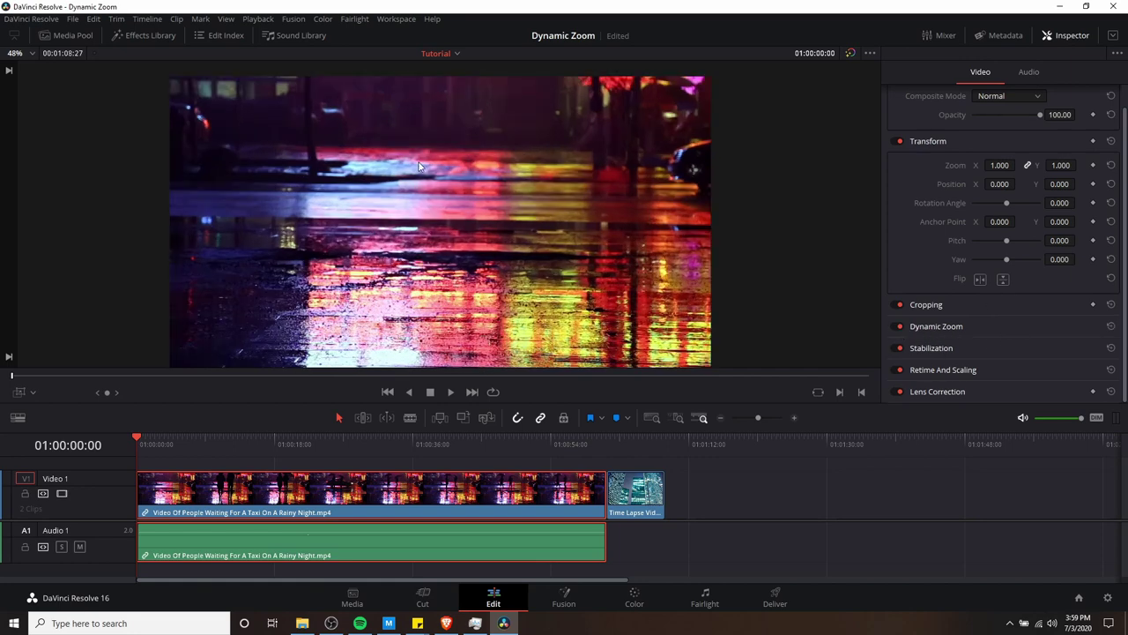
pyautogui.click(959, 326)
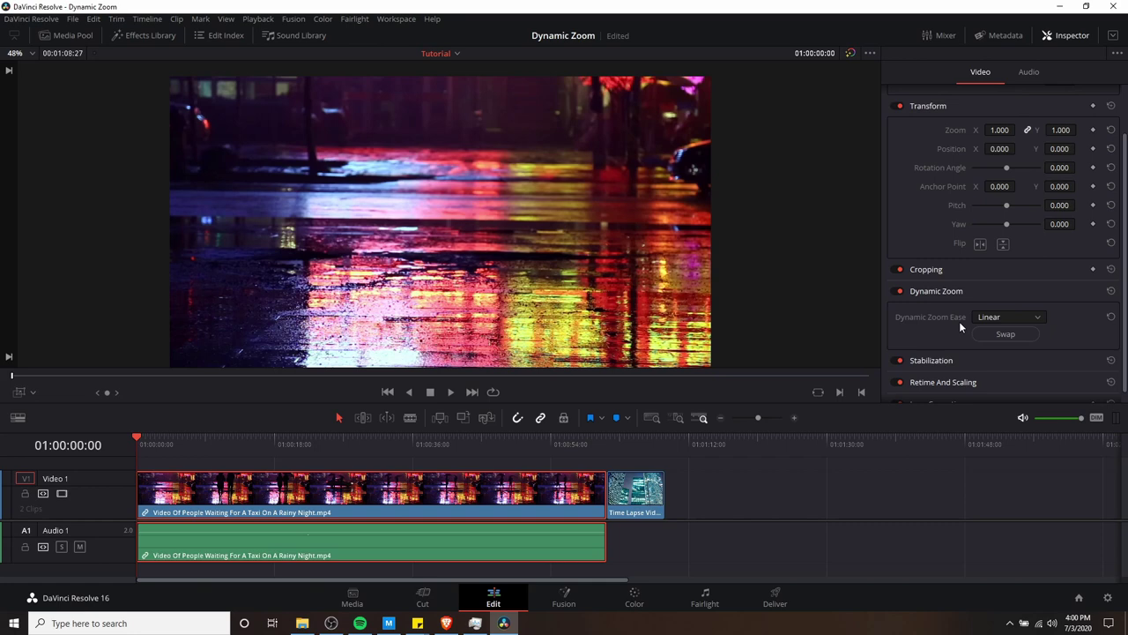
pyautogui.click(1011, 318)
pyautogui.click(859, 423)
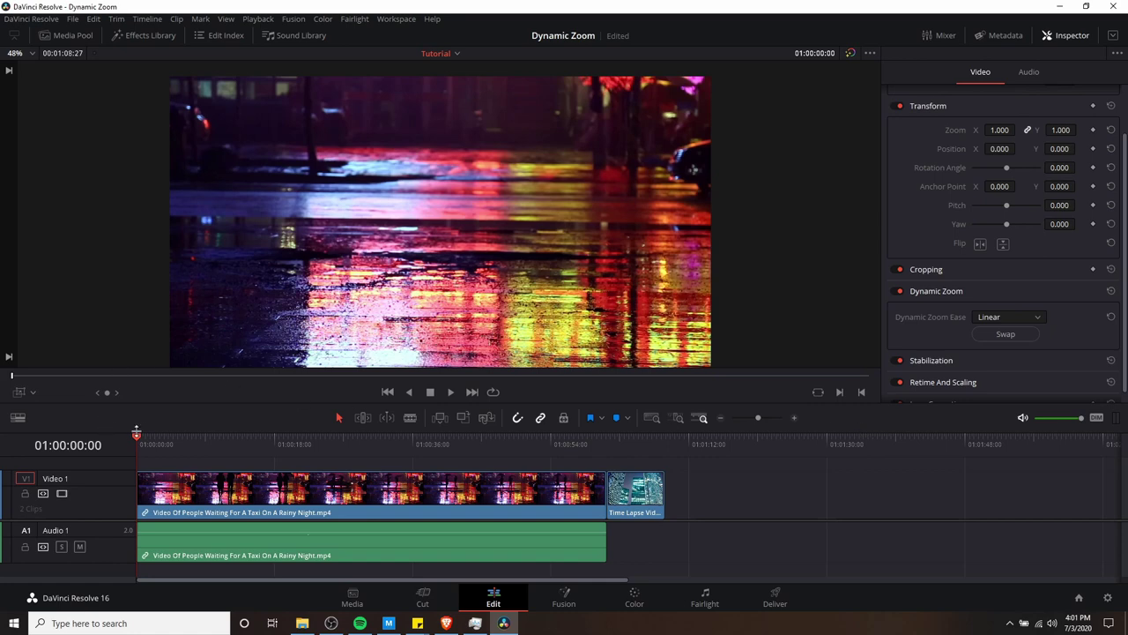
pyautogui.click(316, 555)
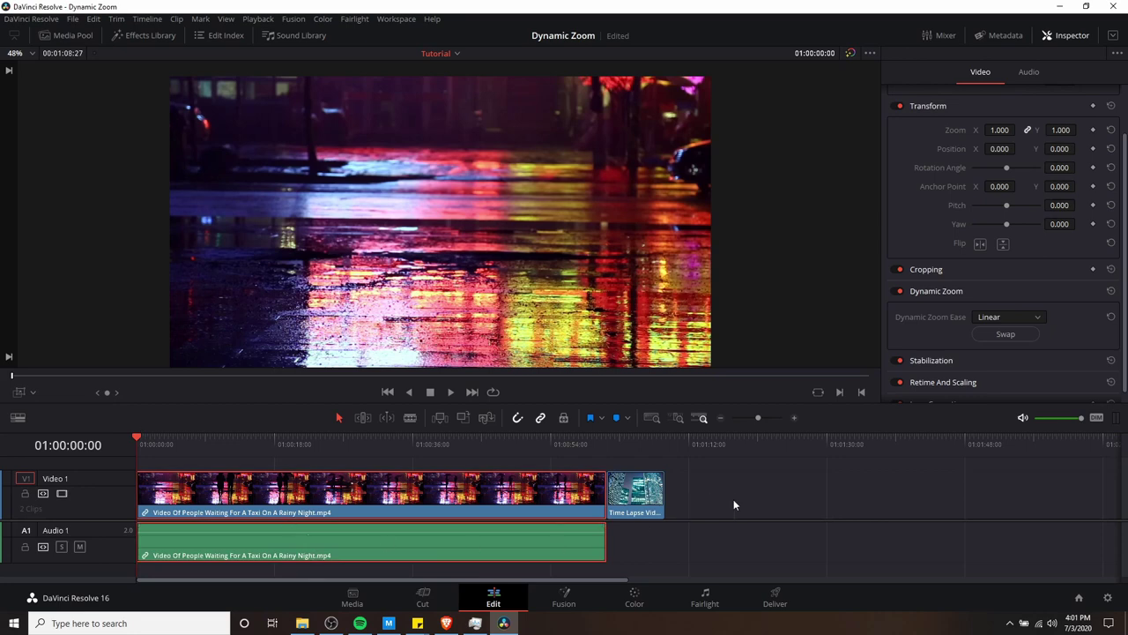
# - Set the viewer overlay to Dynamic Zoom so the start and end boxes appear
pyautogui.click(34, 394)
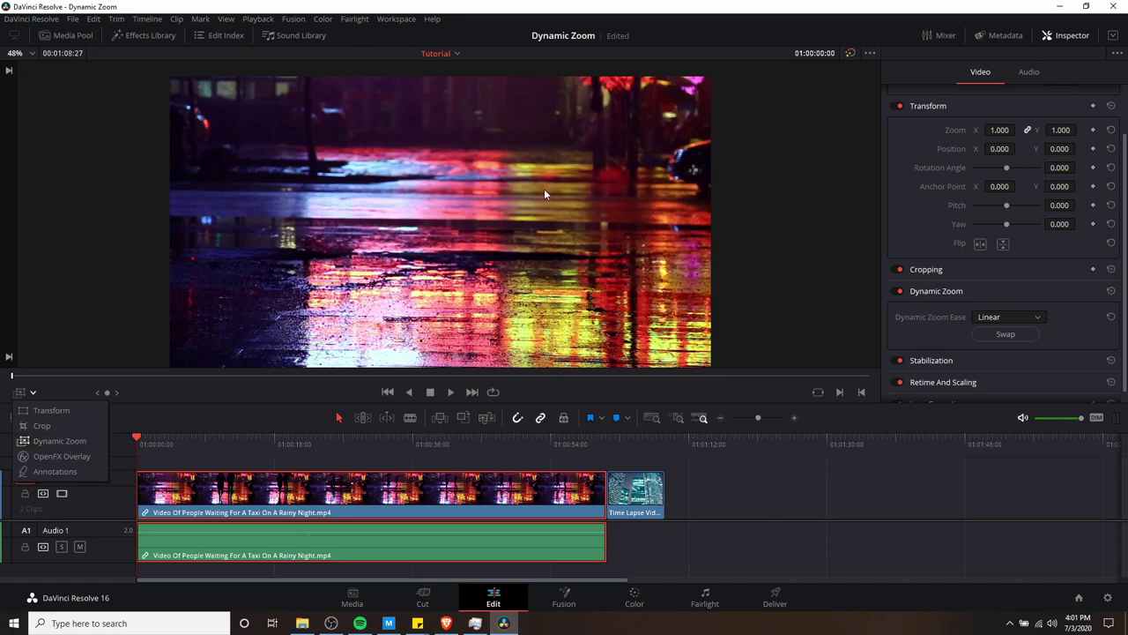
pyautogui.click(76, 441)
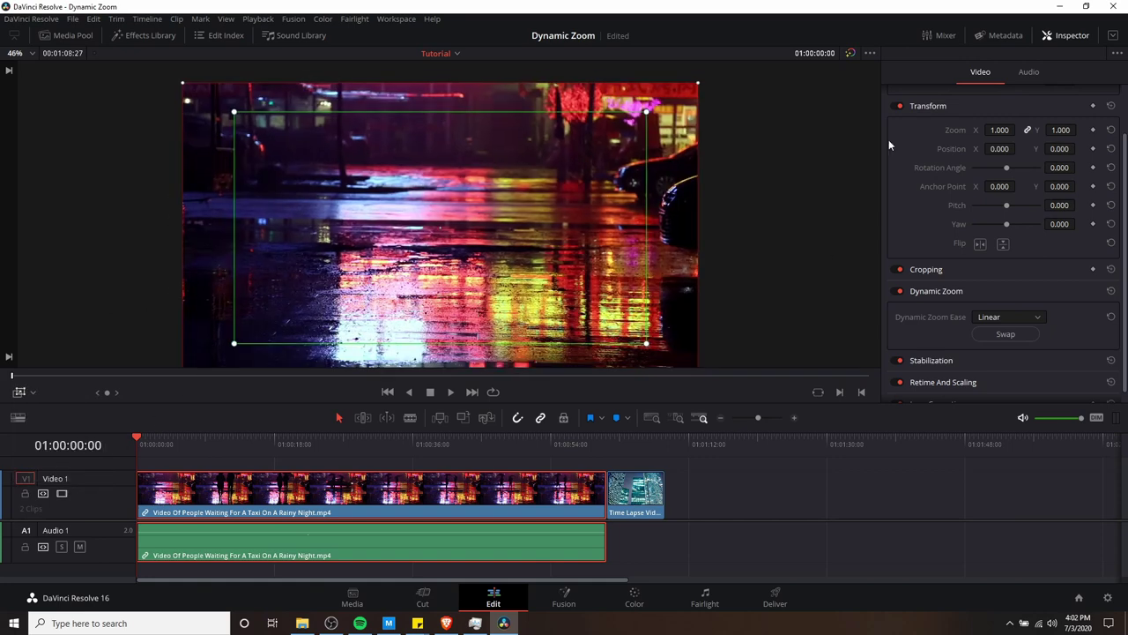
pyautogui.scroll(-1, 183, 91)
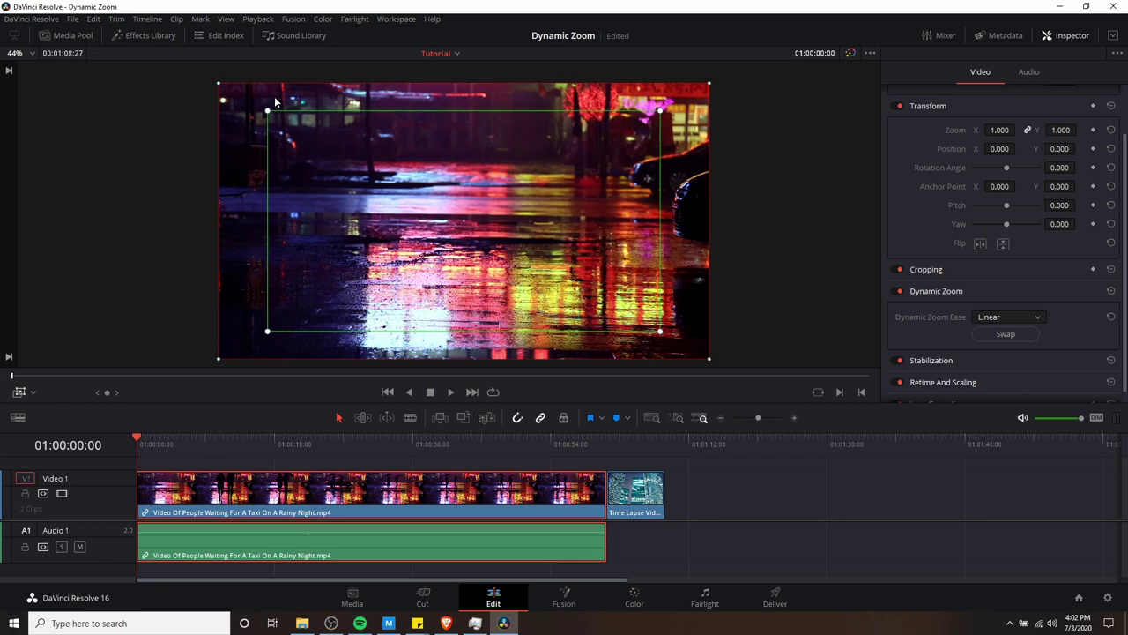
pyautogui.moveTo(586, 444); pyautogui.dragTo(595, 451)
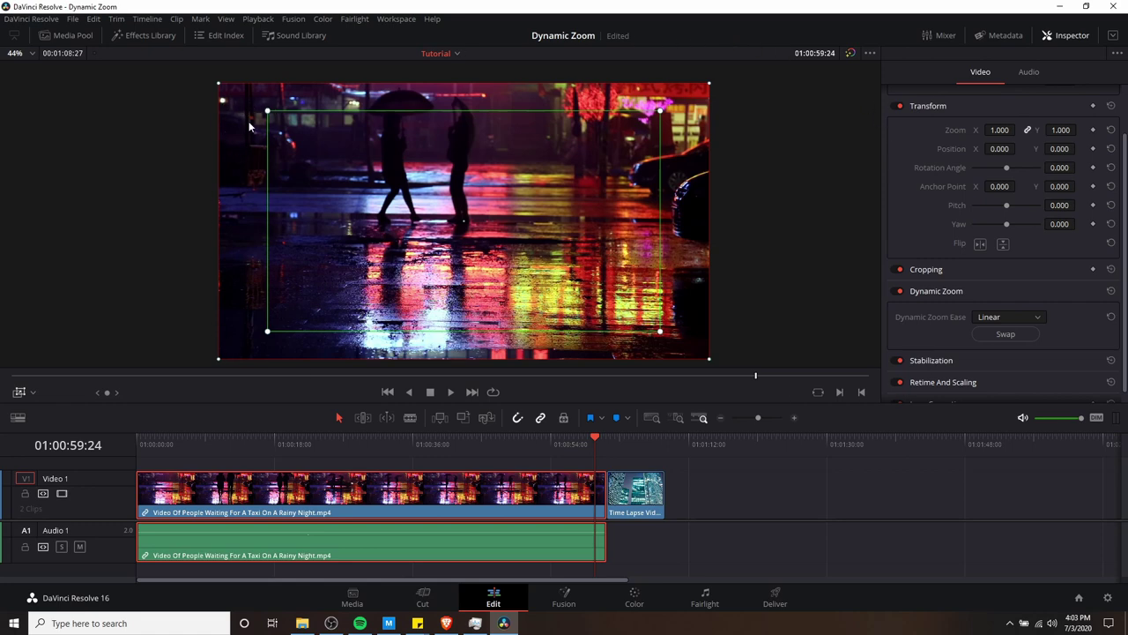
pyautogui.moveTo(152, 444); pyautogui.dragTo(122, 442)
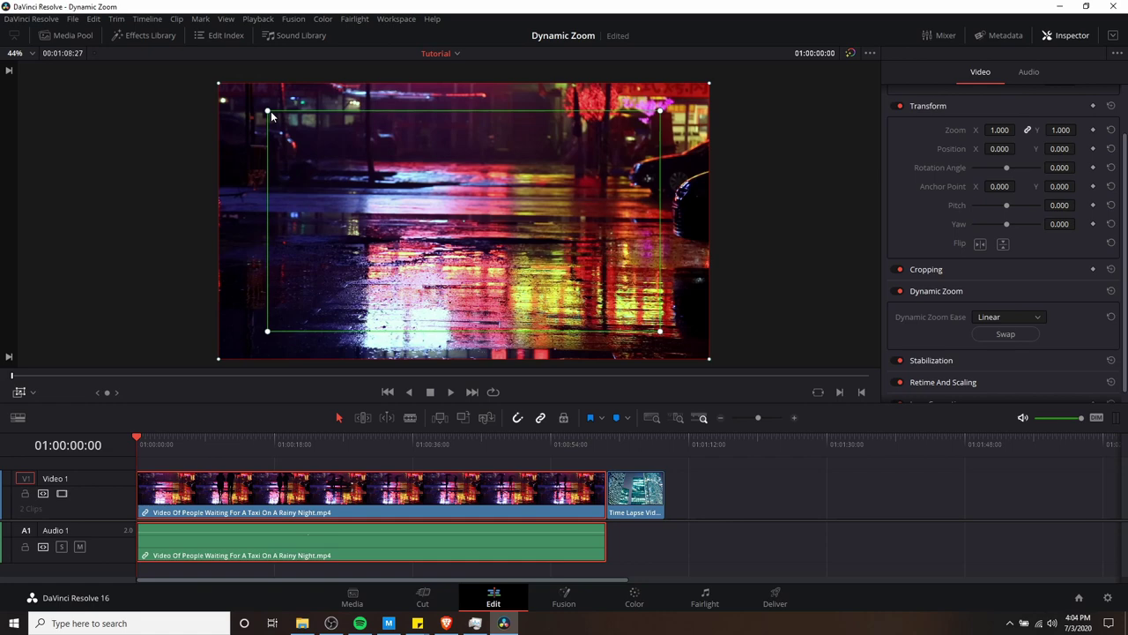
pyautogui.press('space')
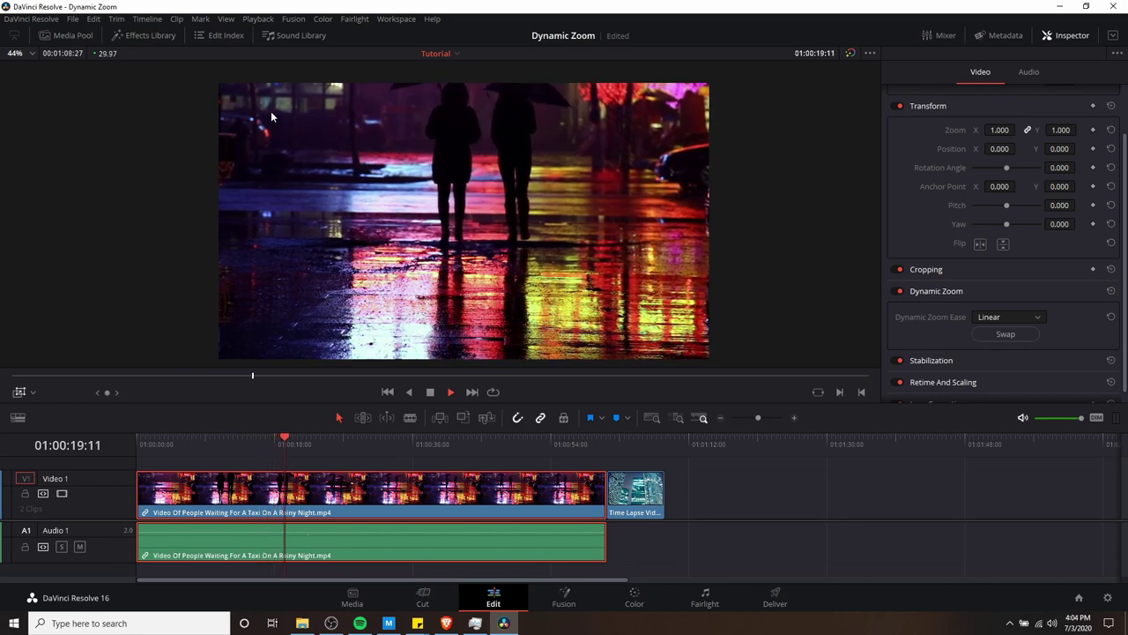
pyautogui.press('space')
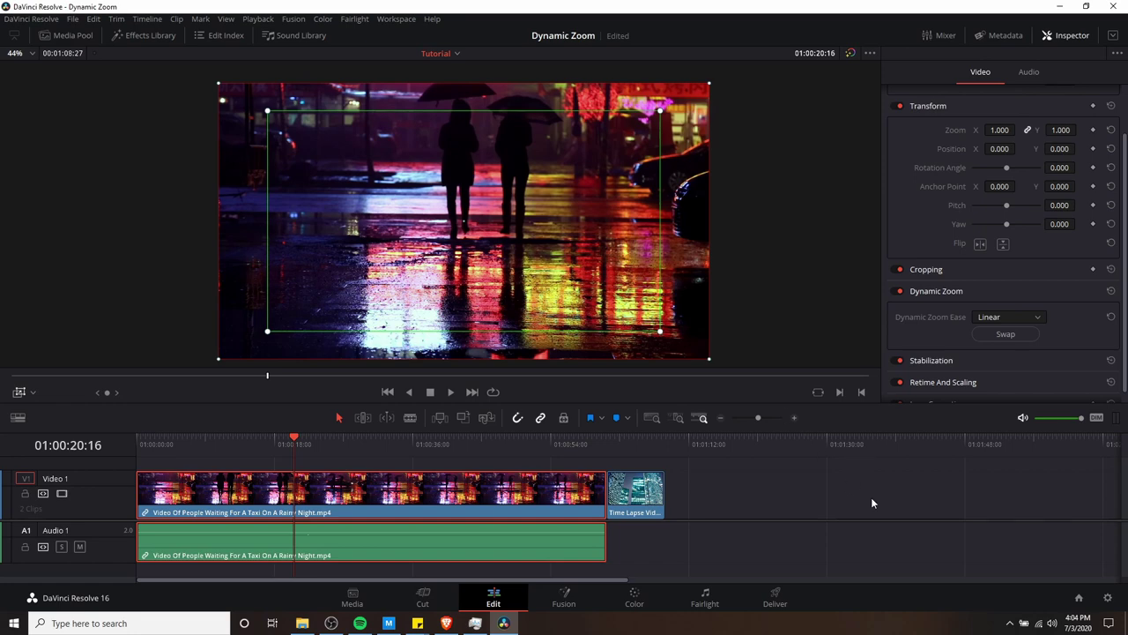
# - Ripple-trim the rainy street clip's end in Trim mode, then replay it from the start
pyautogui.press('t')
pyautogui.moveTo(599, 487); pyautogui.dragTo(209, 490)
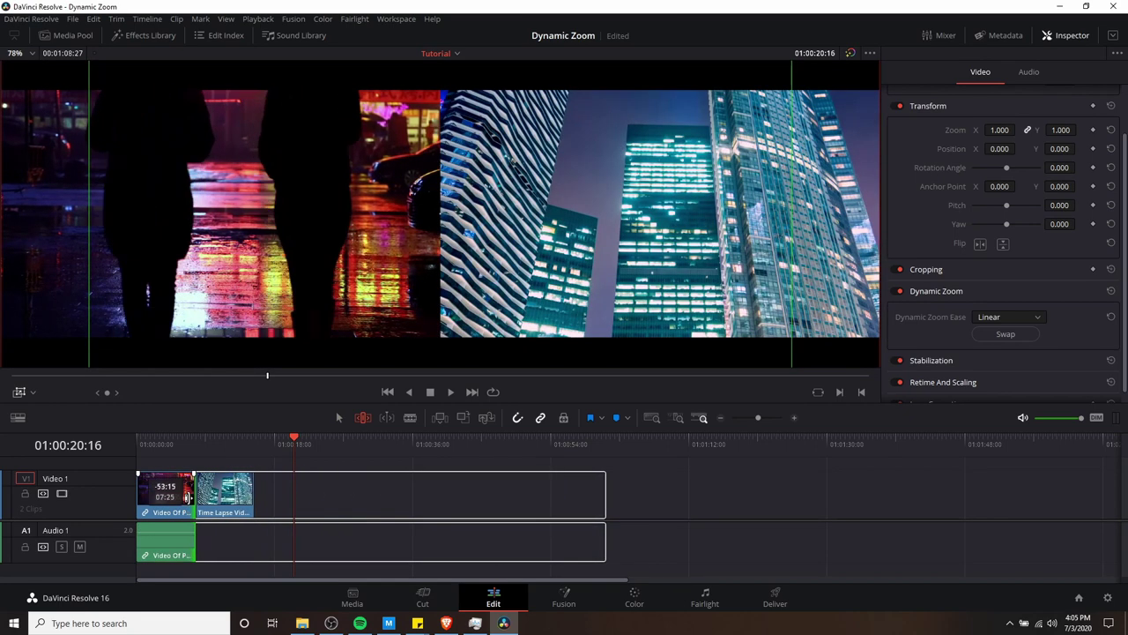
pyautogui.moveTo(187, 496); pyautogui.dragTo(190, 496)
pyautogui.press('Home')
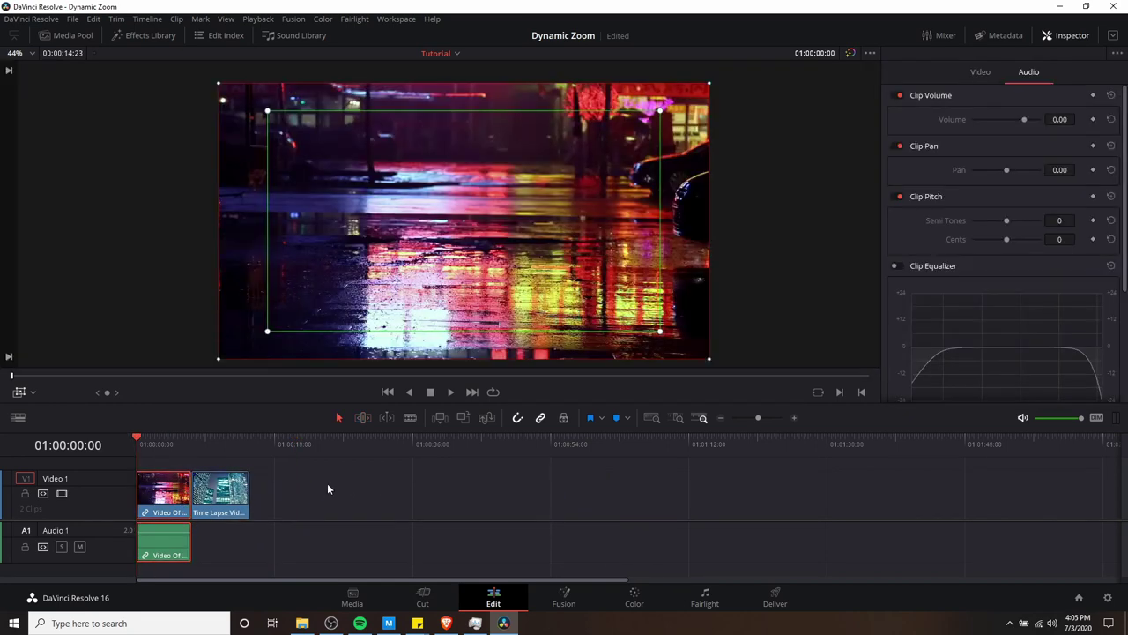
pyautogui.click(452, 391)
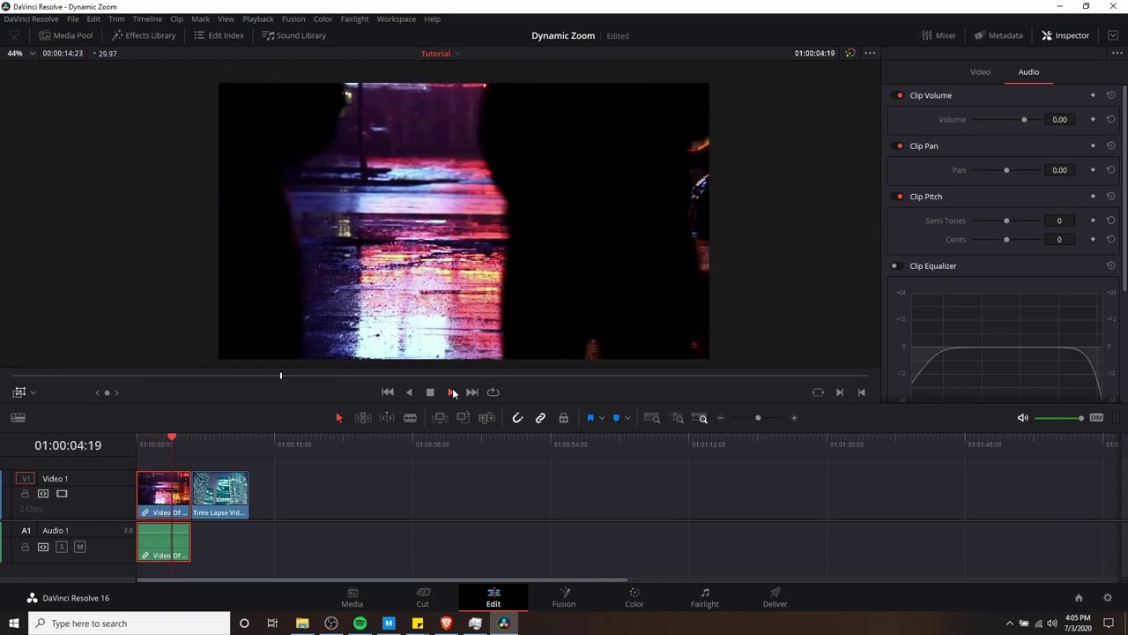
pyautogui.press('Home')
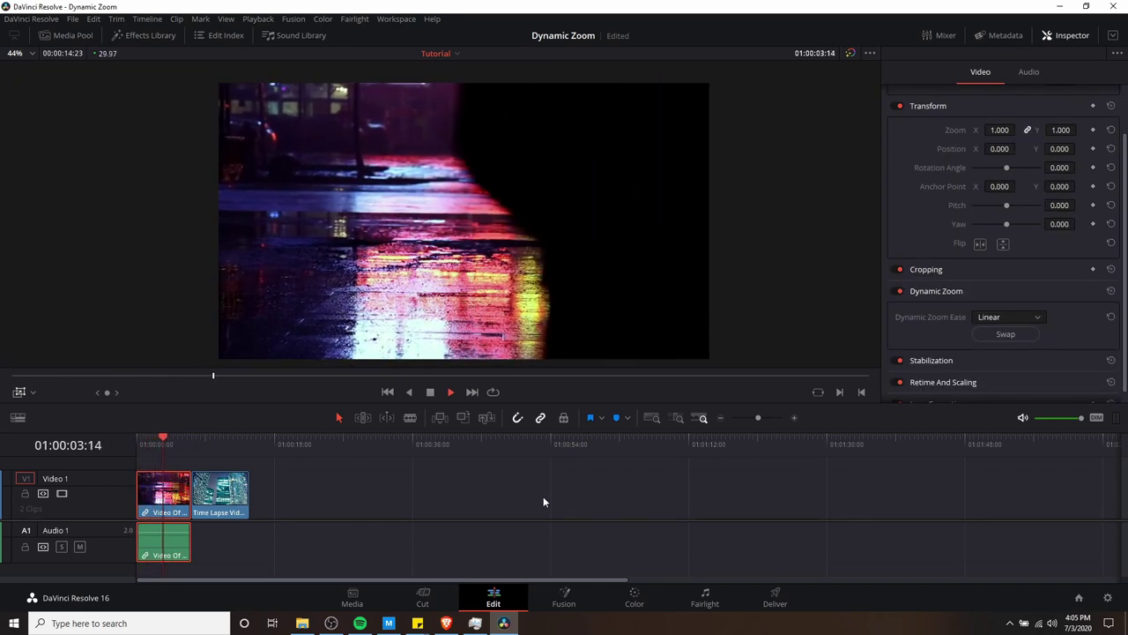
pyautogui.press('space')
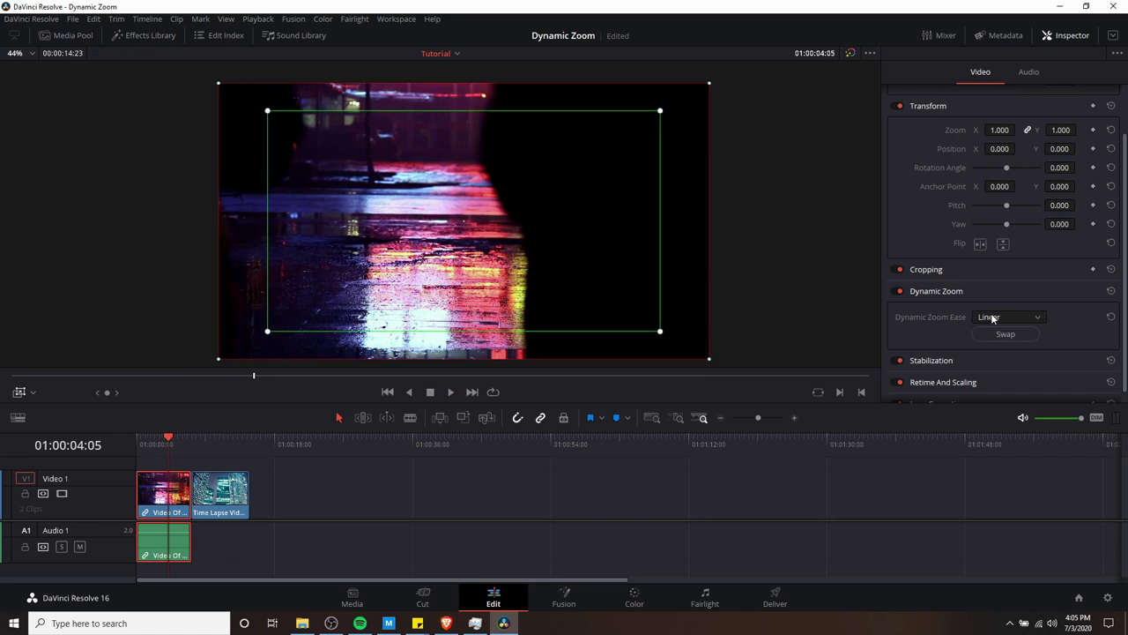
# - Switch Dynamic Zoom Ease to Ease In and Out and preview it from the clip start
pyautogui.click(991, 315)
pyautogui.click(1006, 374)
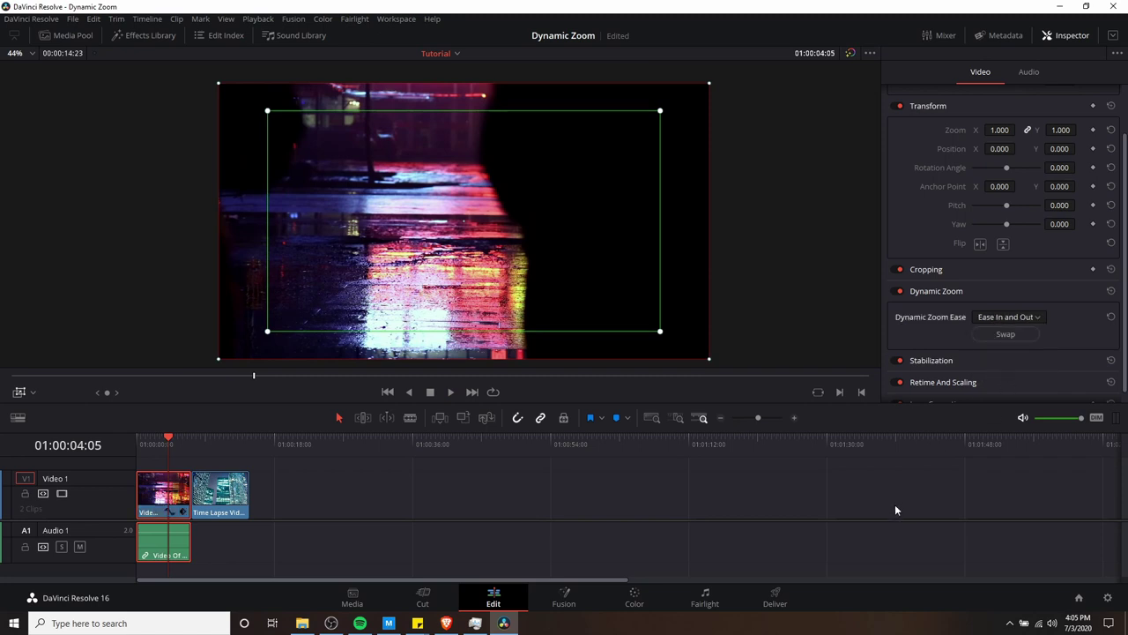
pyautogui.press('Home')
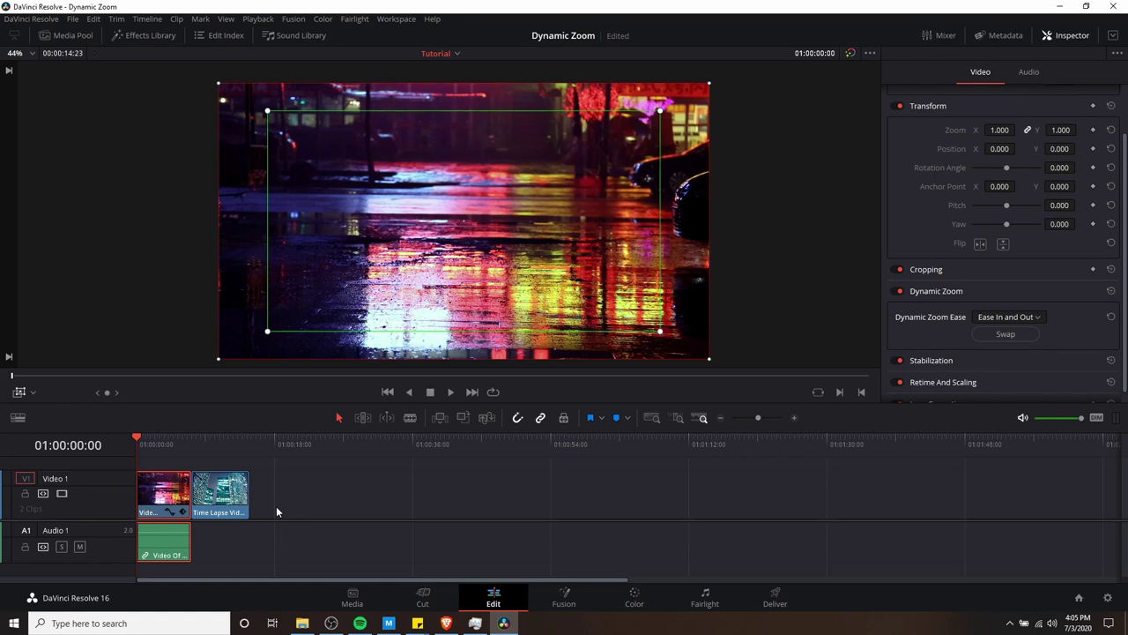
pyautogui.press('space')
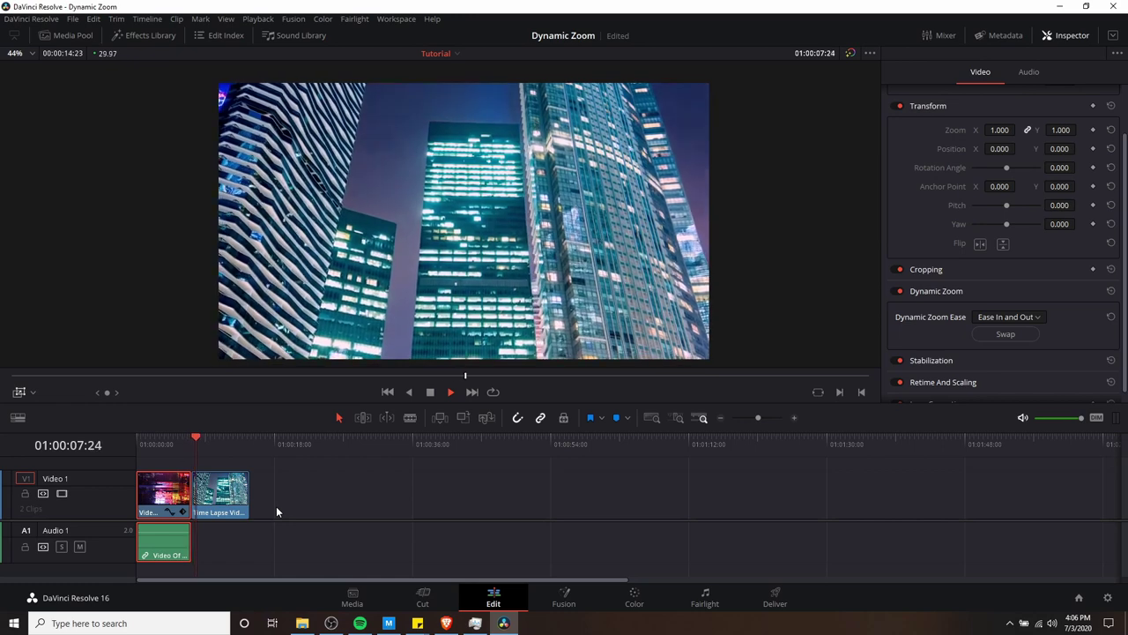
pyautogui.click(158, 444)
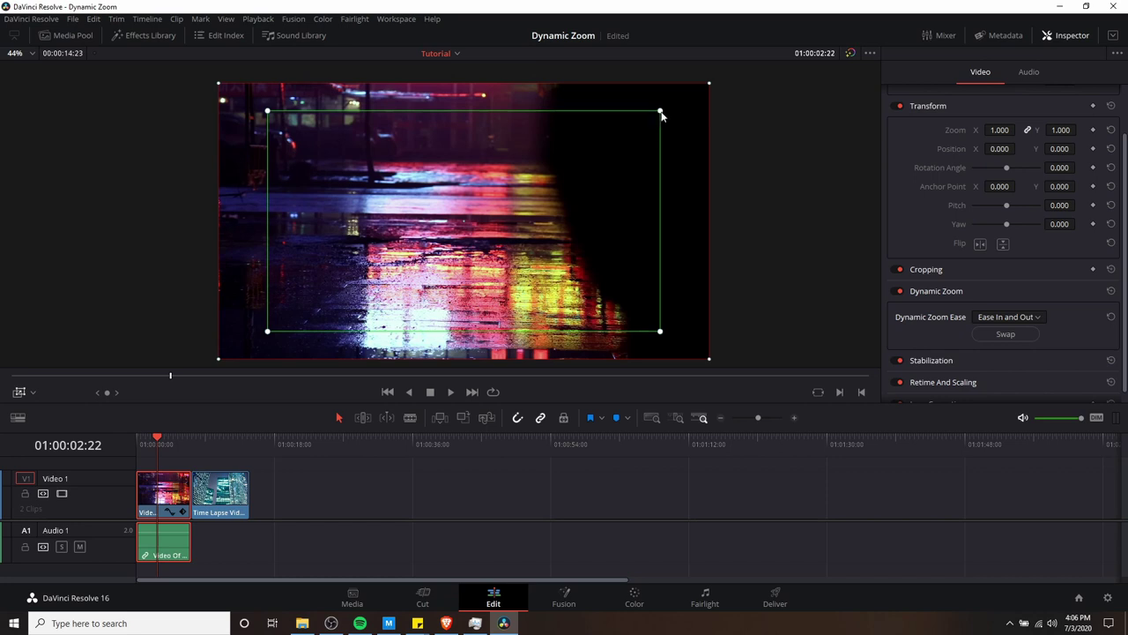
# - Shrink the green box toward its centre and preview the tighter zoom
pyautogui.moveTo(662, 113)
pyautogui.mouseDown()
pyautogui.moveTo(591, 171)
pyautogui.moveTo(643, 116)
pyautogui.moveTo(601, 161)
pyautogui.mouseUp()
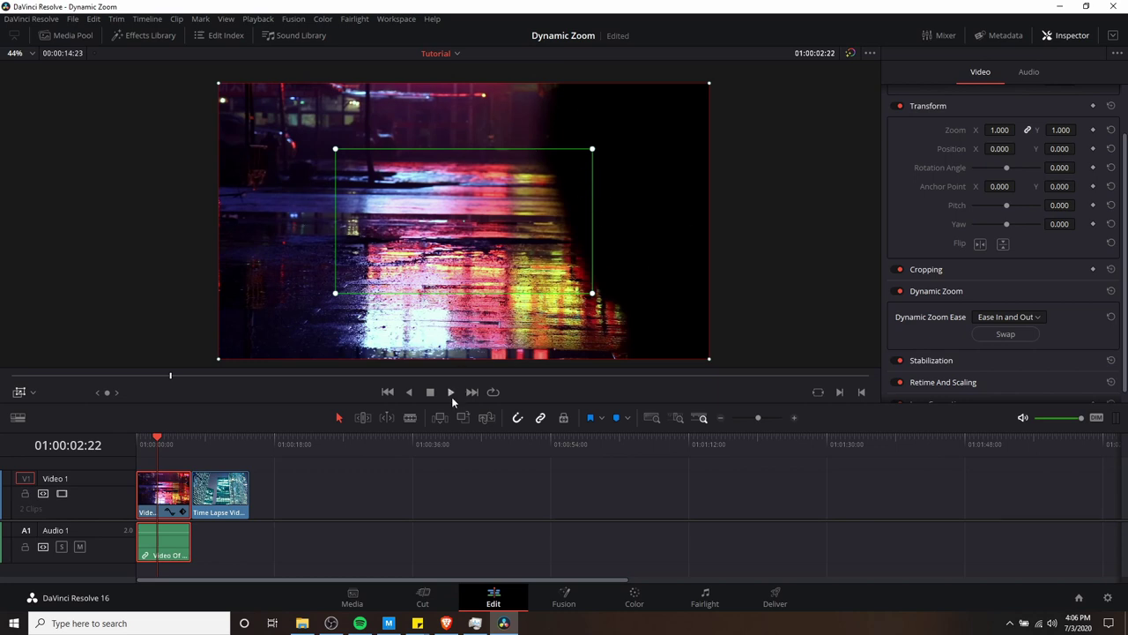
pyautogui.click(387, 392)
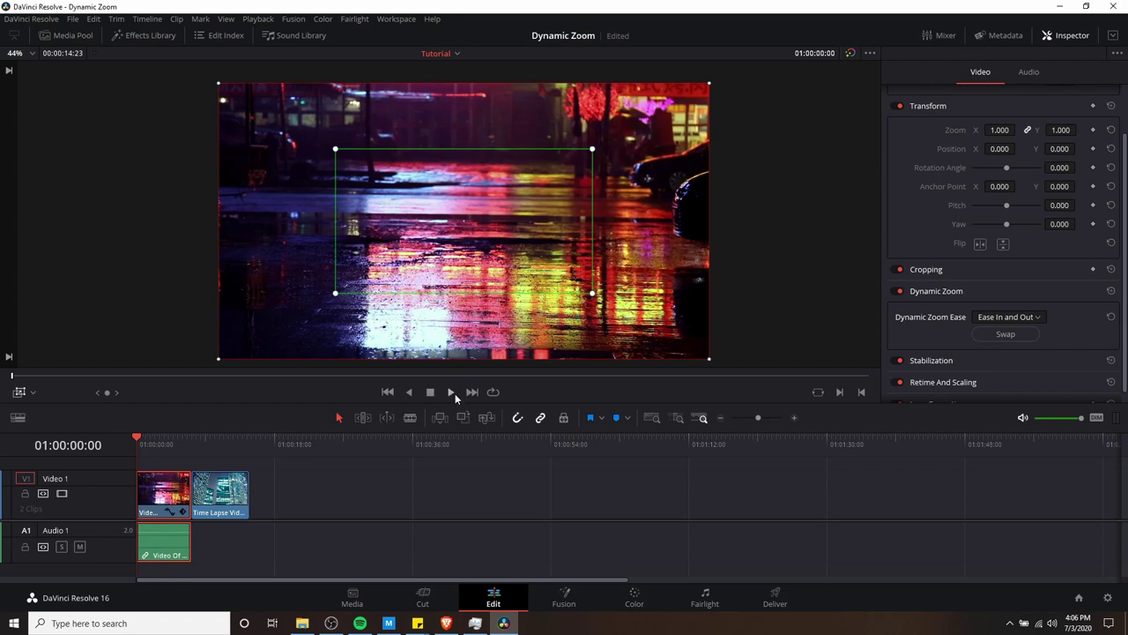
pyautogui.click(454, 393)
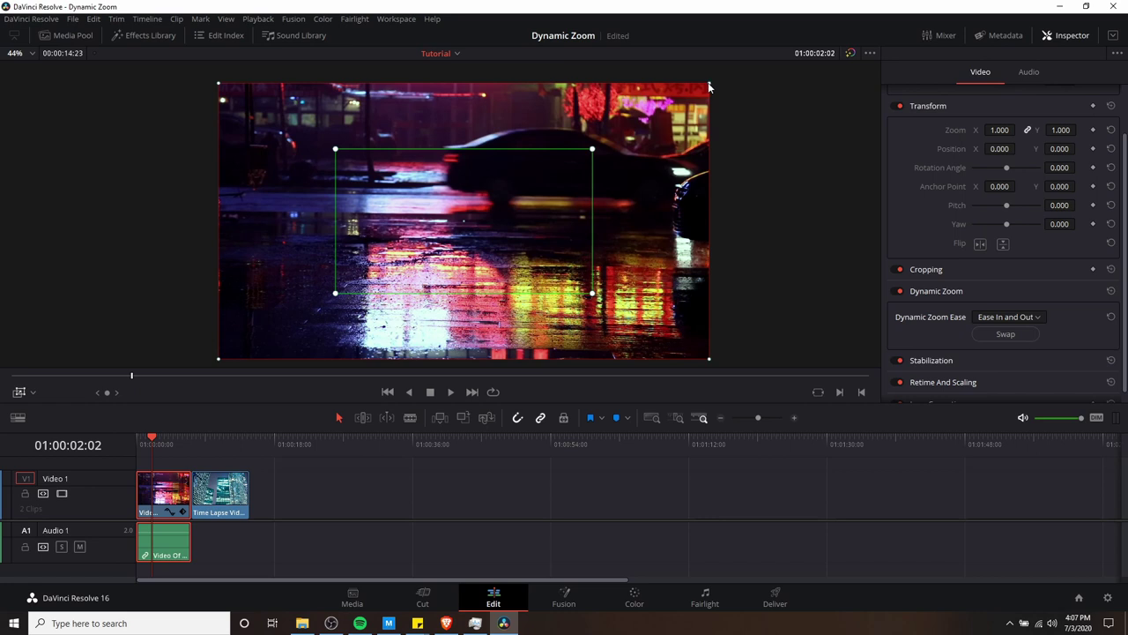
# - Shrink the red start box, stretch the green box to fill the frame, and replay
pyautogui.click(709, 84)
pyautogui.moveTo(709, 85); pyautogui.dragTo(624, 152)
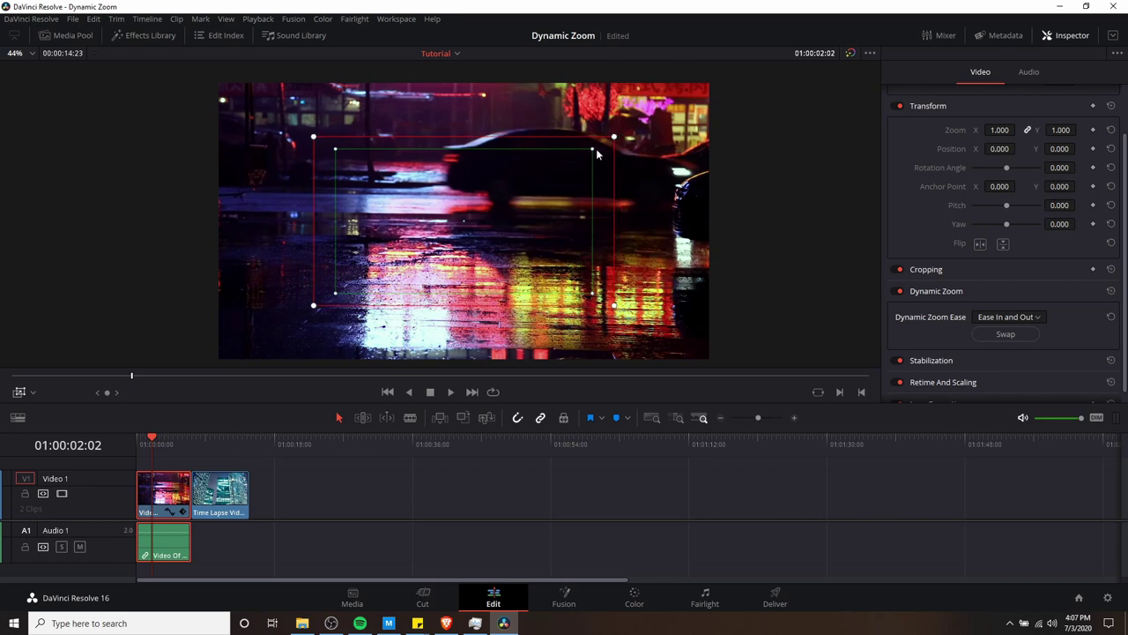
pyautogui.moveTo(590, 155); pyautogui.dragTo(730, 86)
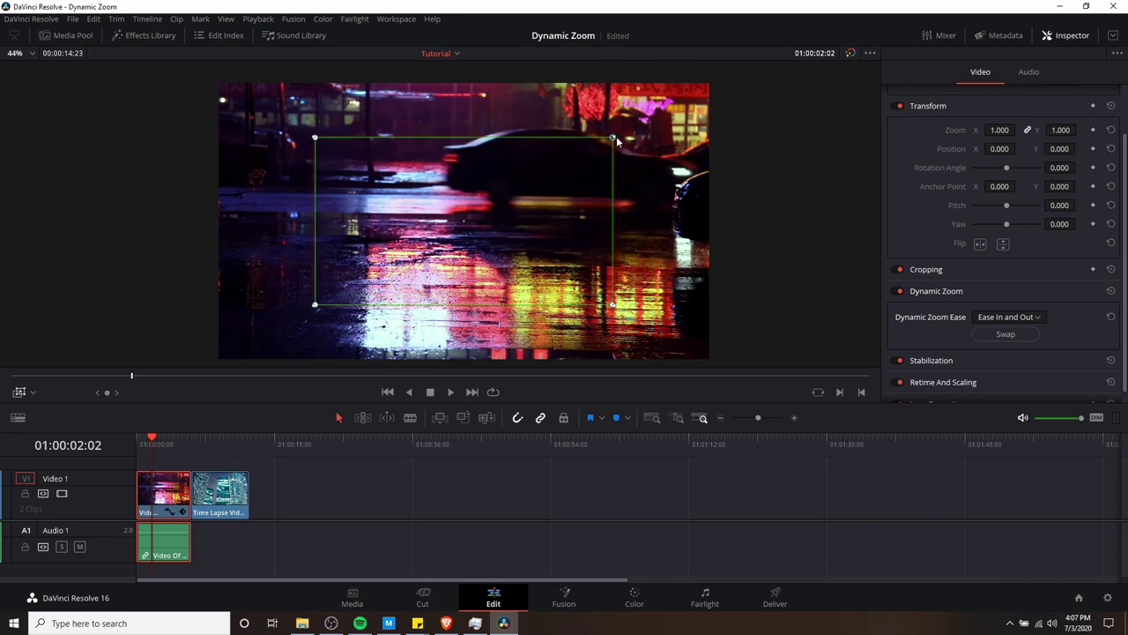
pyautogui.moveTo(735, 75); pyautogui.dragTo(715, 90)
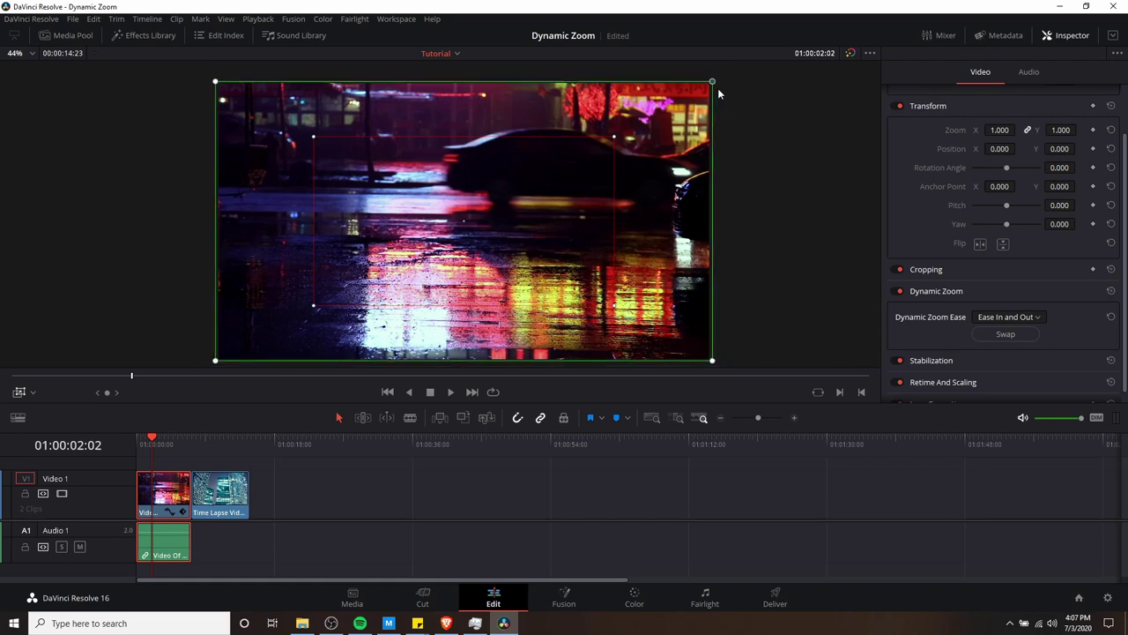
pyautogui.click(387, 391)
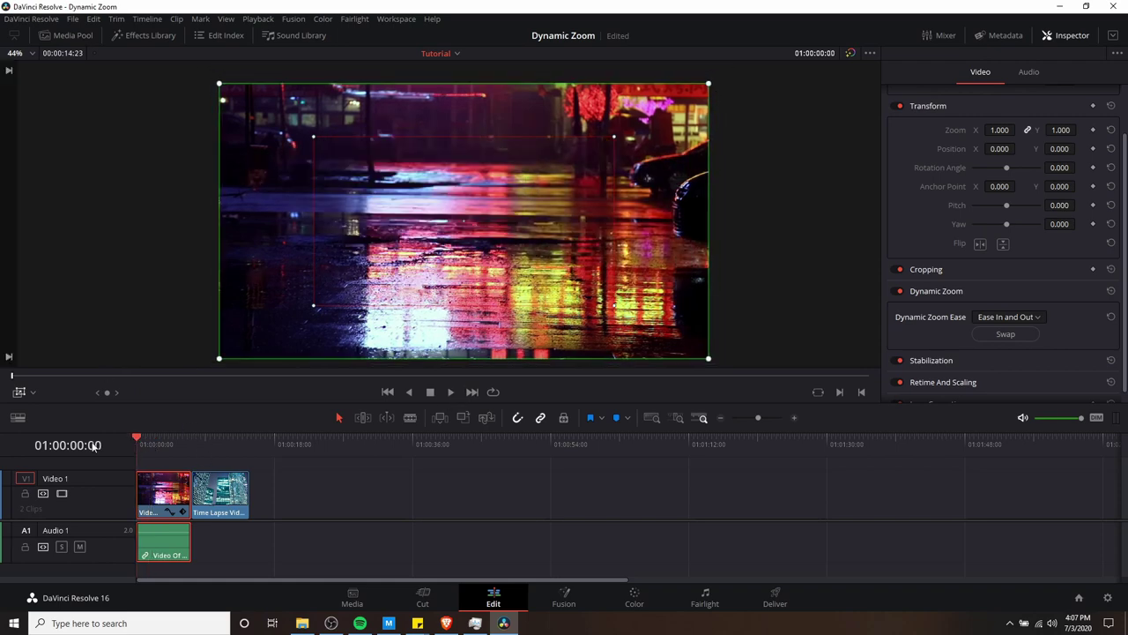
pyautogui.click(449, 392)
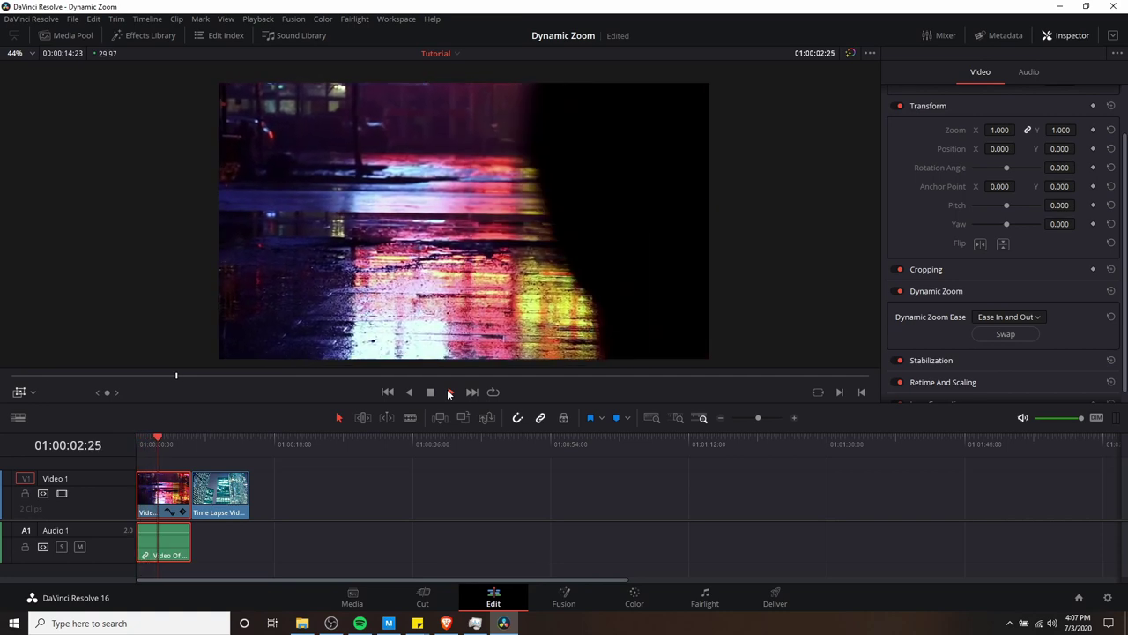
pyautogui.click(432, 392)
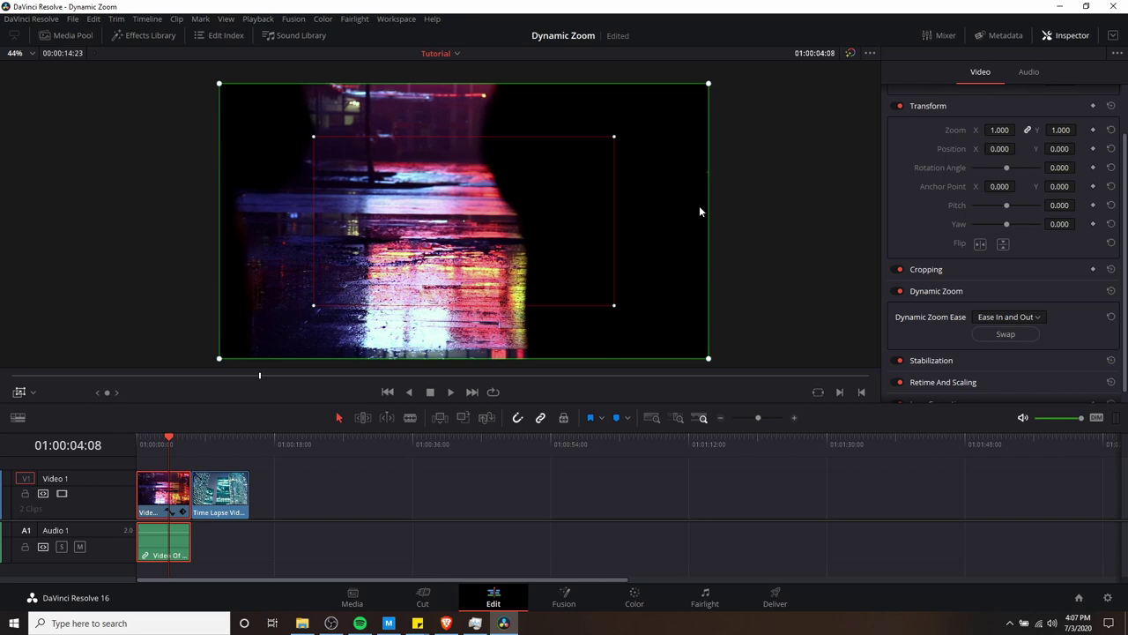
# - Pull the green box's corner inward from the frame edge and replay the zoom from the start
pyautogui.moveTo(709, 85); pyautogui.dragTo(657, 114)
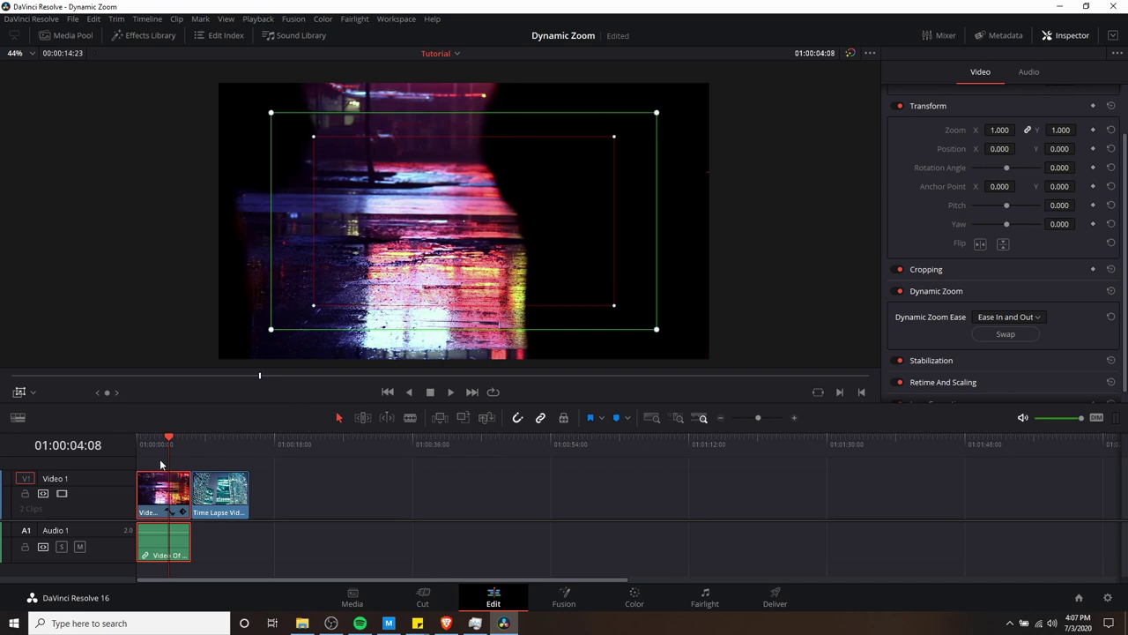
pyautogui.moveTo(164, 452); pyautogui.dragTo(96, 447)
pyautogui.click(451, 392)
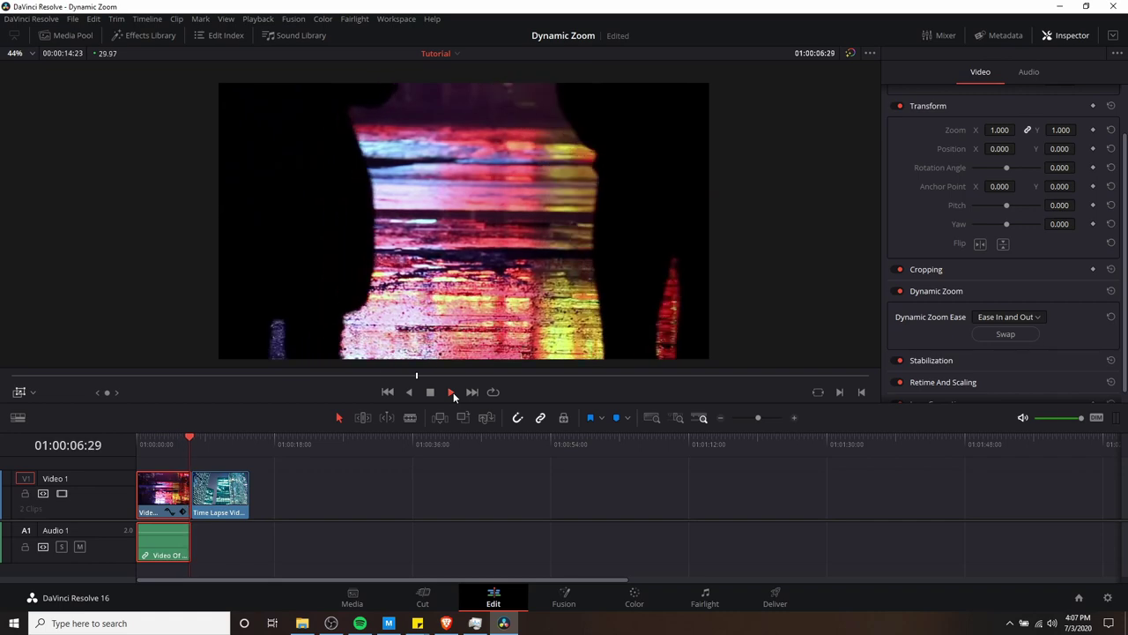
pyautogui.click(1005, 333)
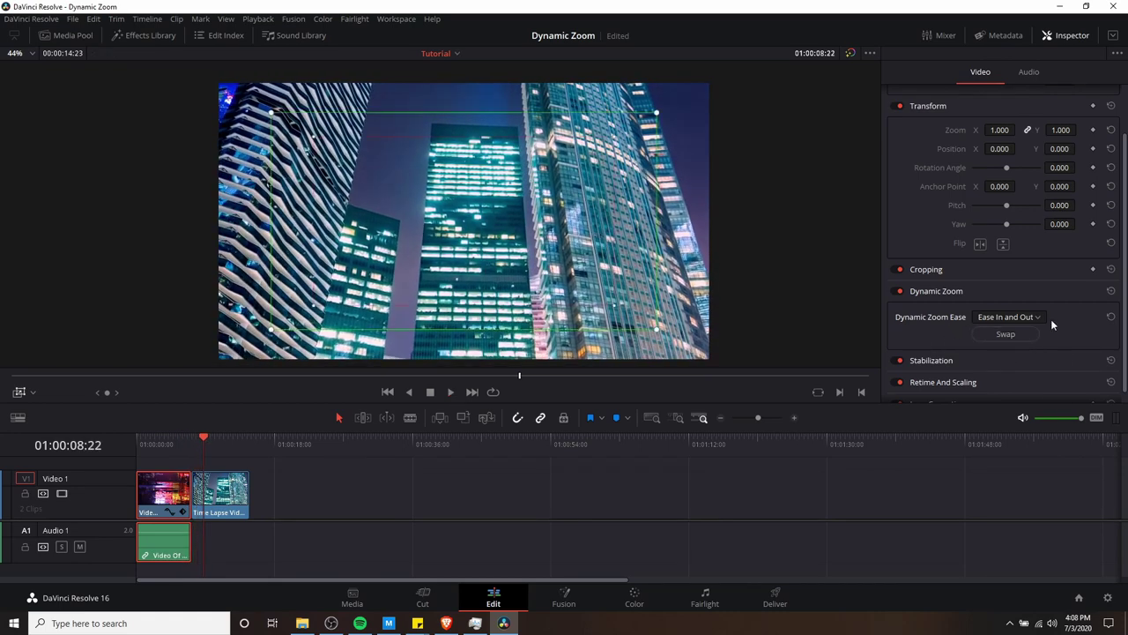
pyautogui.click(147, 441)
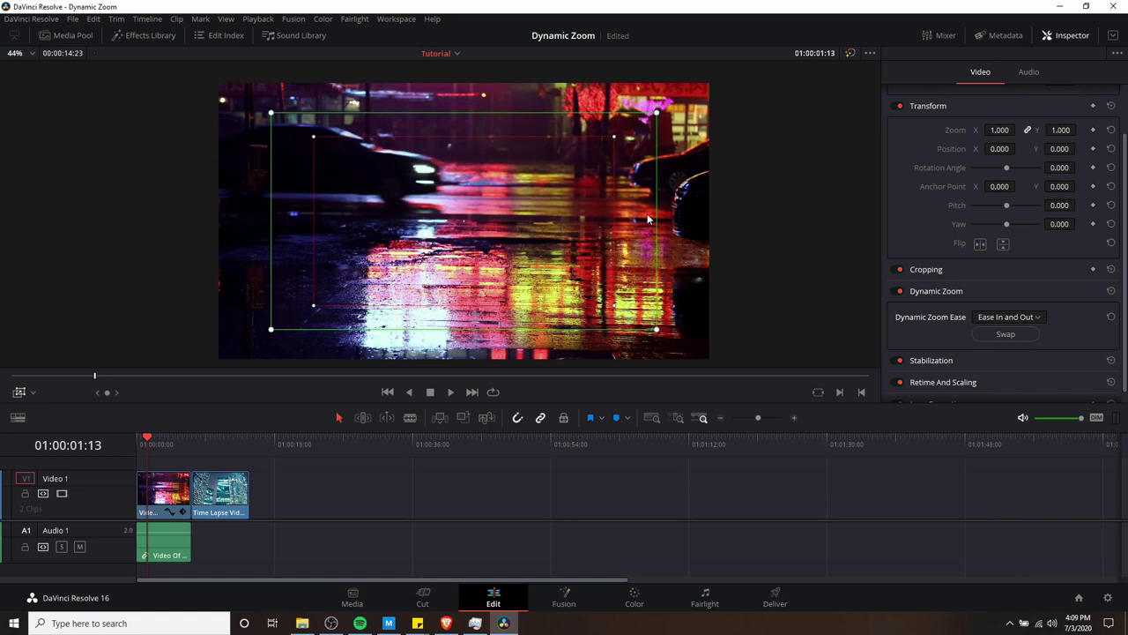
# - Shift the green box up and to the right, then replay the eased pan-zoom
pyautogui.moveTo(657, 201)
pyautogui.mouseDown()
pyautogui.moveTo(720, 165)
pyautogui.moveTo(707, 173)
pyautogui.mouseUp()
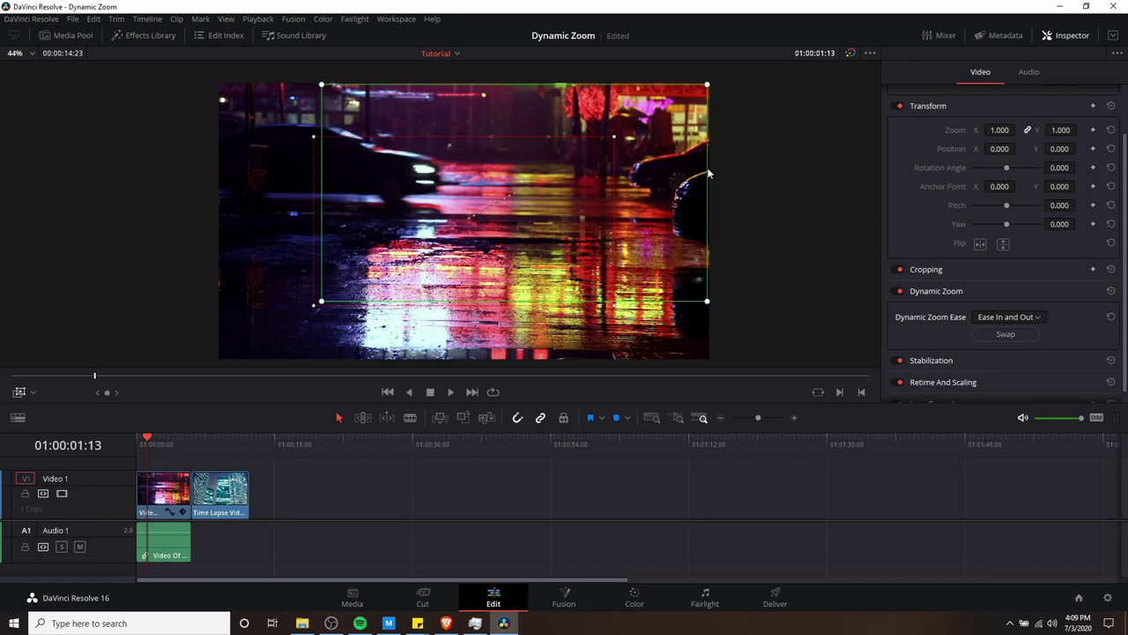
pyautogui.moveTo(710, 174); pyautogui.dragTo(709, 174)
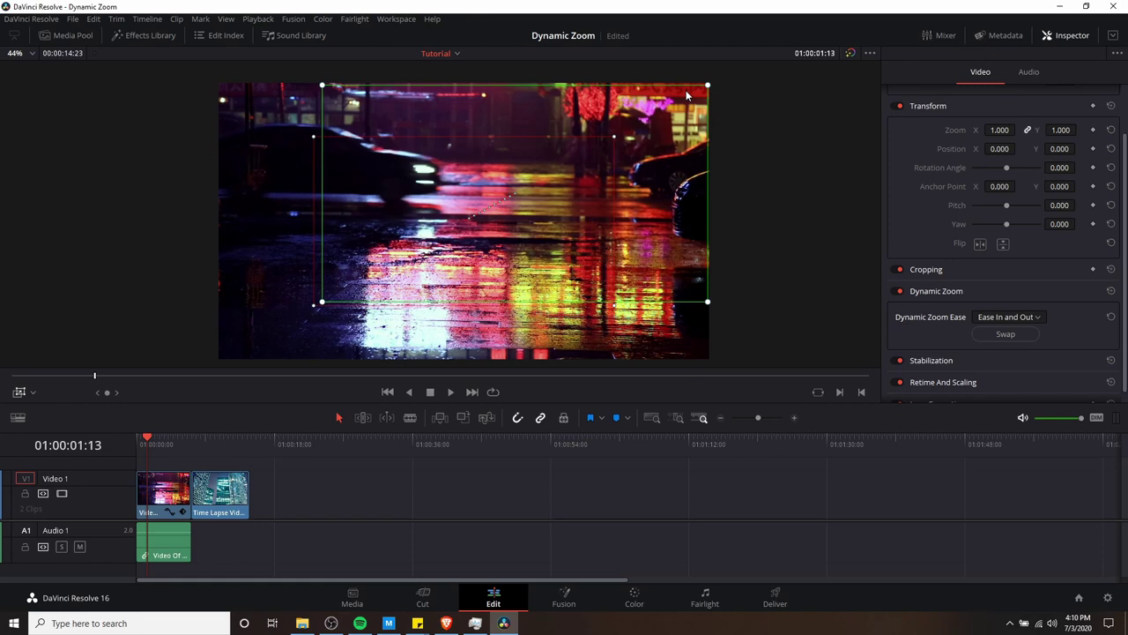
pyautogui.click(143, 445)
pyautogui.press('space')
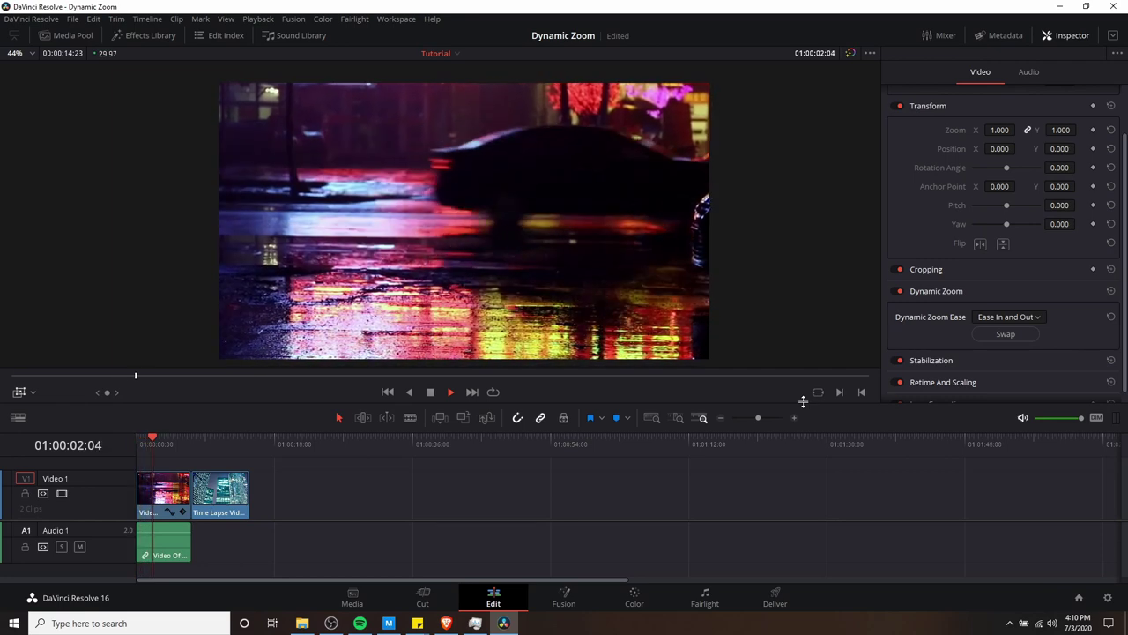
pyautogui.press('Home')
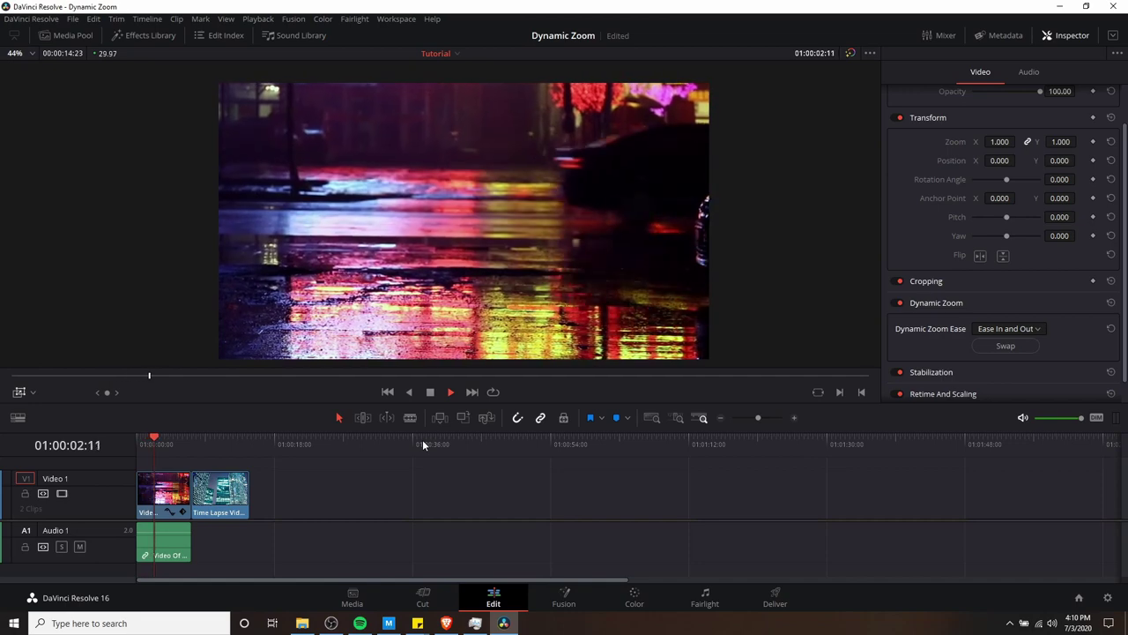
pyautogui.press('space')
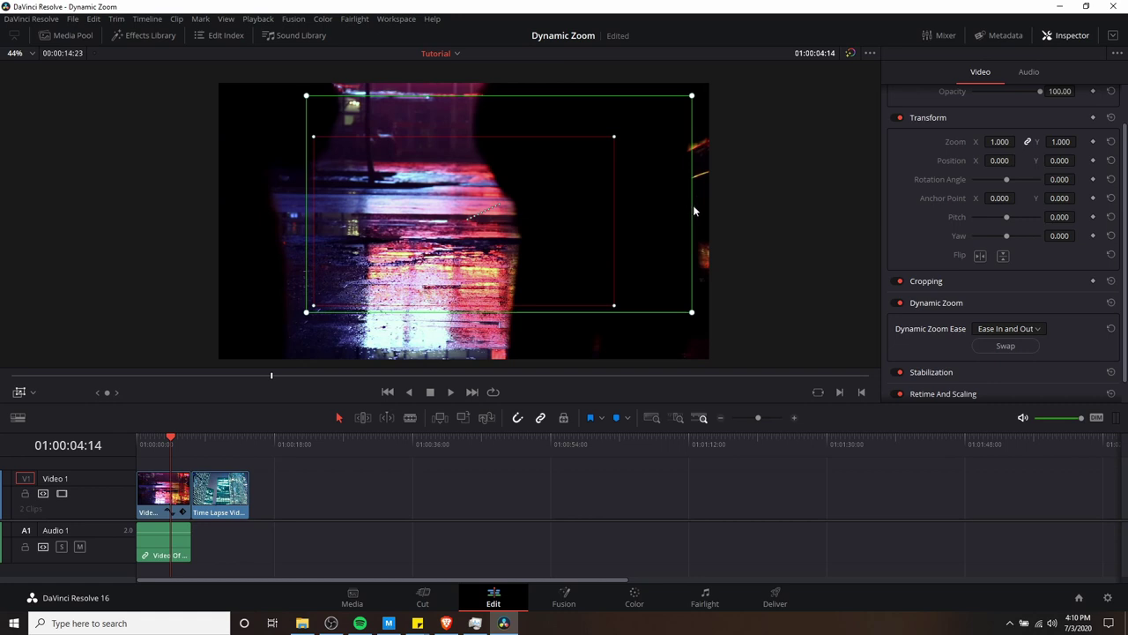
pyautogui.scroll(2, 916, 219)
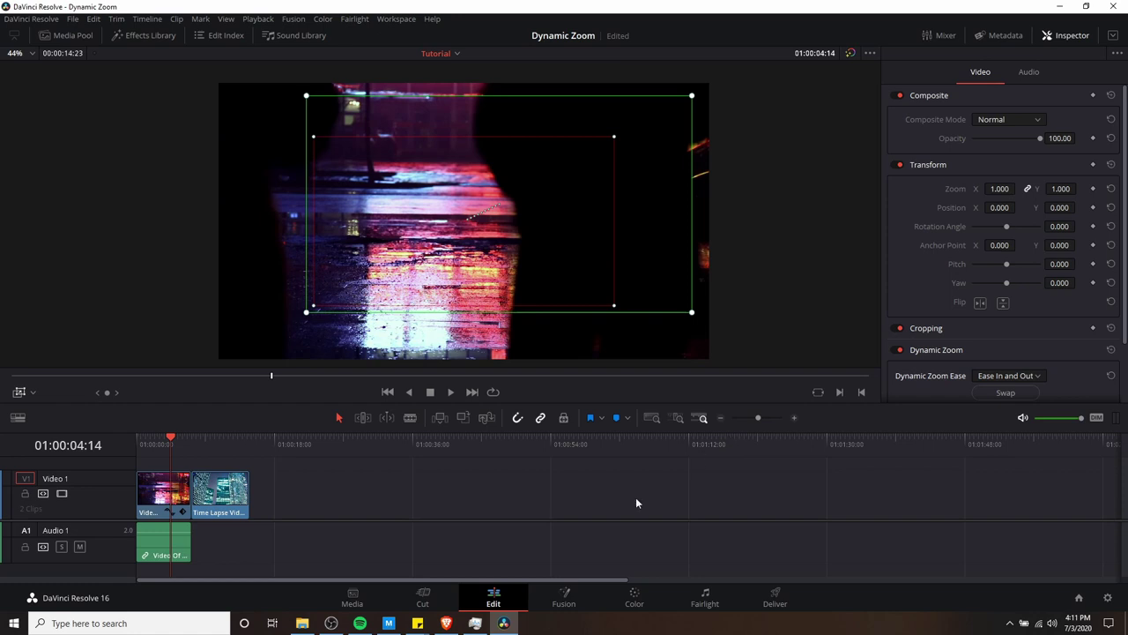
# - On the Cut page, try and undo a clip rotation, then show the Dynamic Zoom boxes
pyautogui.click(423, 598)
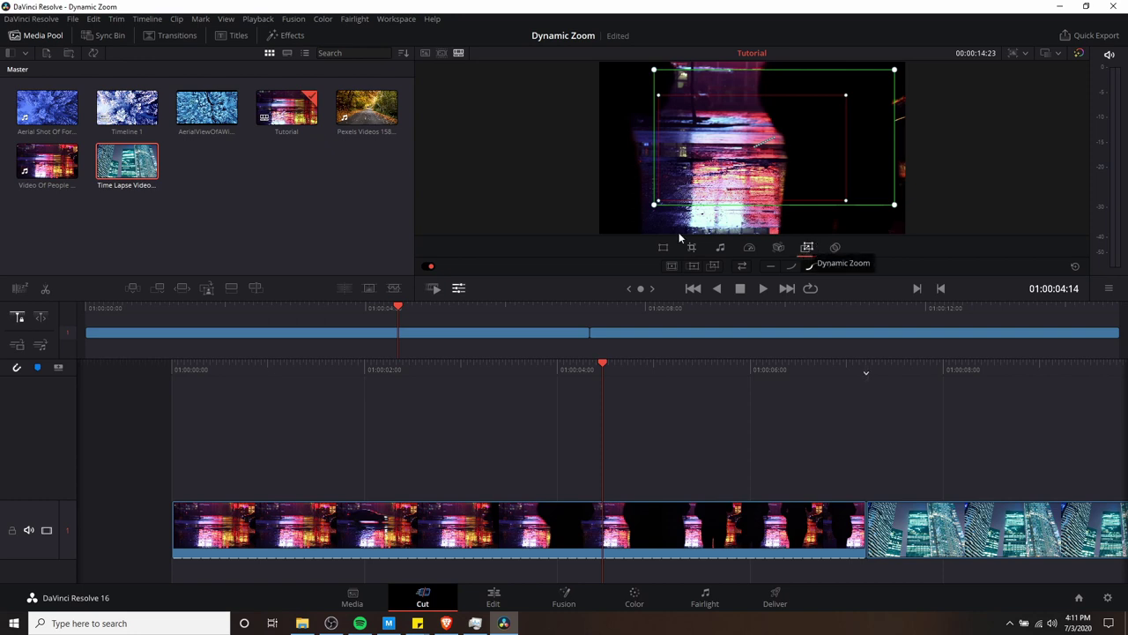
pyautogui.click(807, 246)
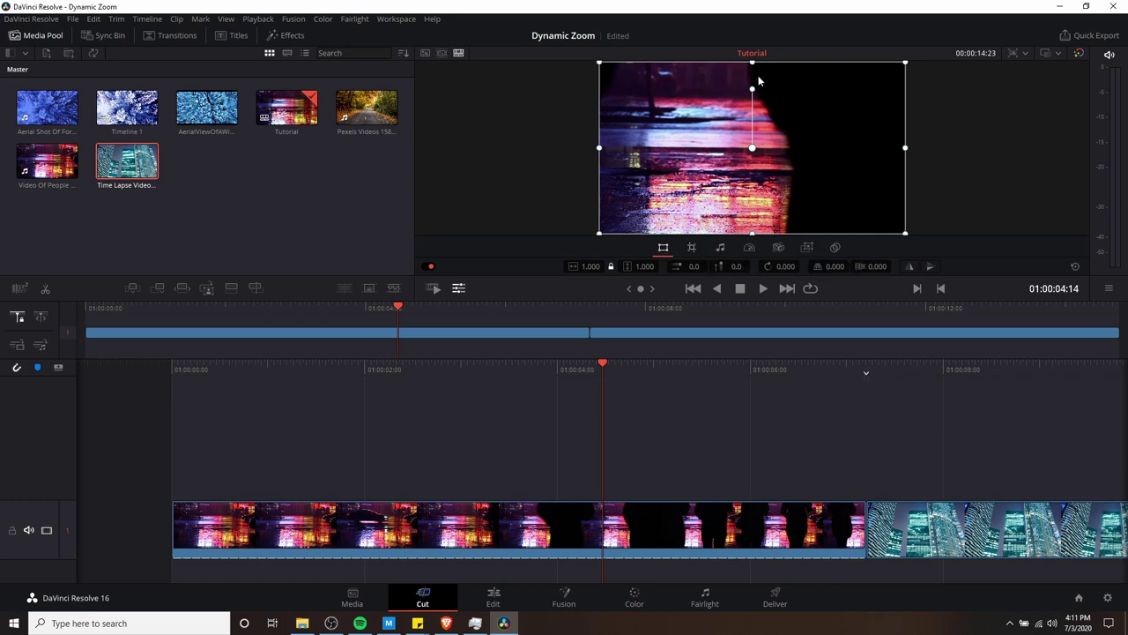
pyautogui.moveTo(752, 89)
pyautogui.mouseDown()
pyautogui.moveTo(743, 79)
pyautogui.moveTo(790, 86)
pyautogui.mouseUp()
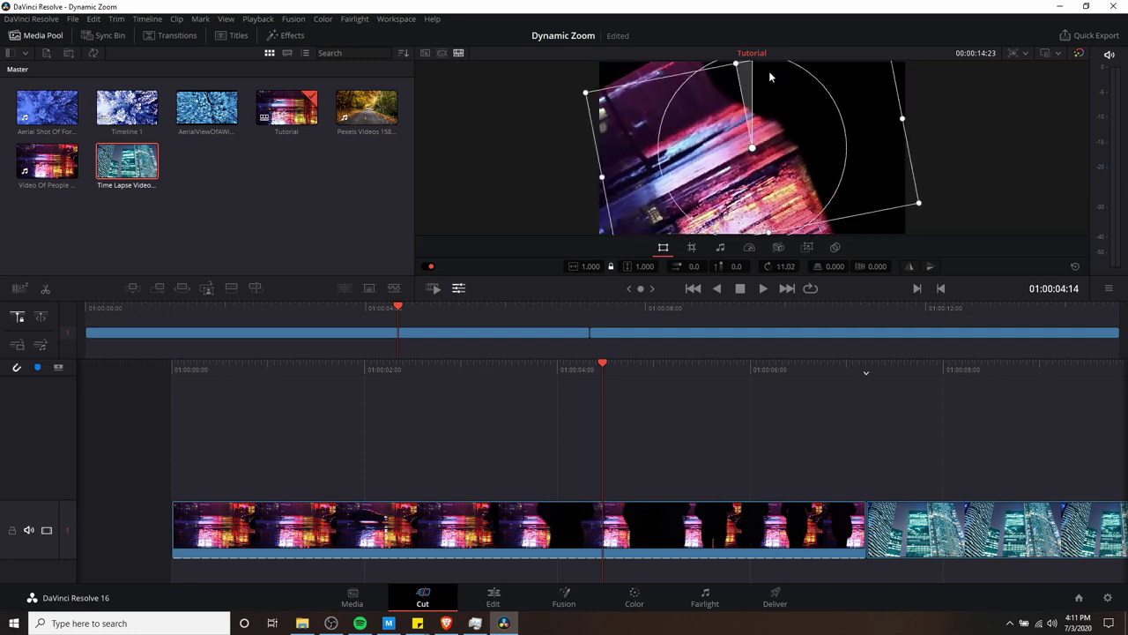
pyautogui.hotkey('ctrl', 'z')
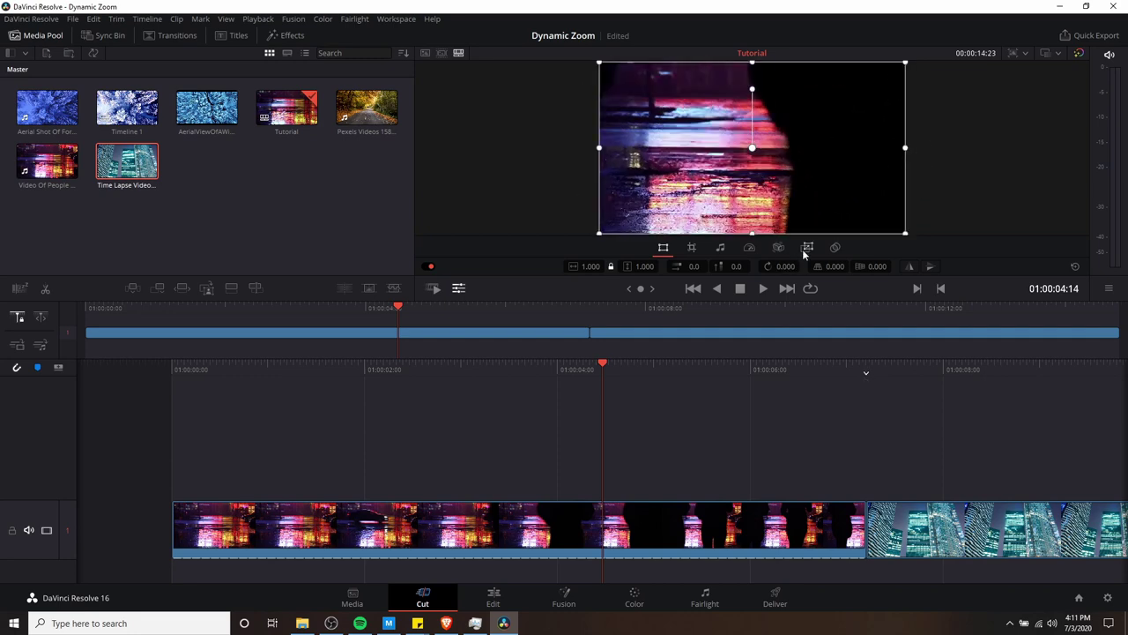
pyautogui.click(807, 247)
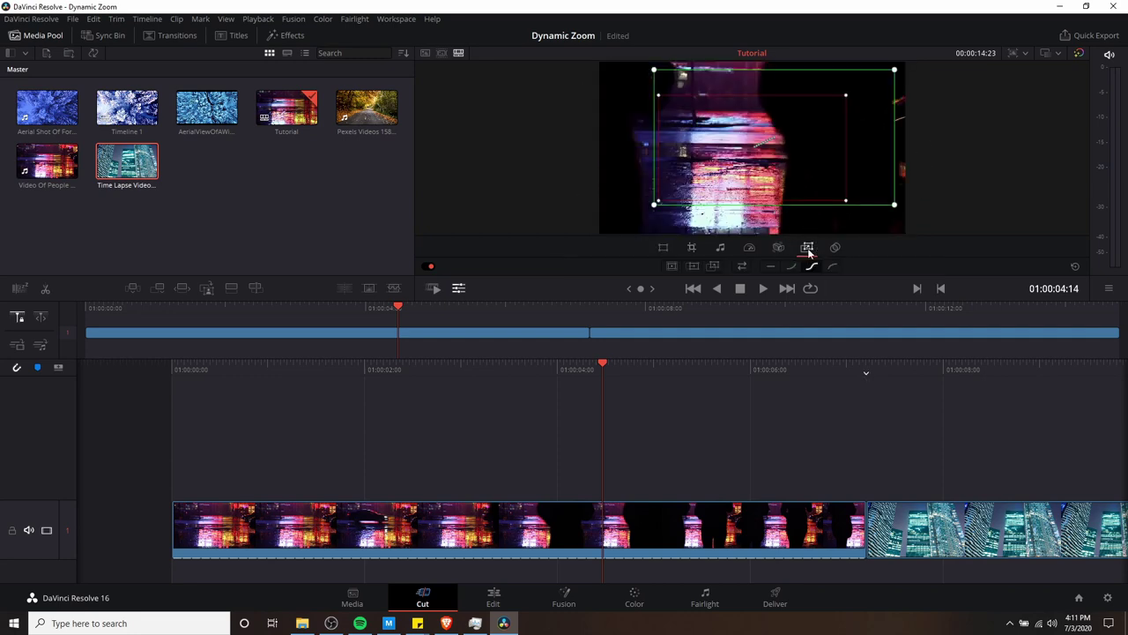
# - Nudge the green box left-down then right, and drag a red box corner outward
pyautogui.moveTo(899, 94); pyautogui.dragTo(889, 104)
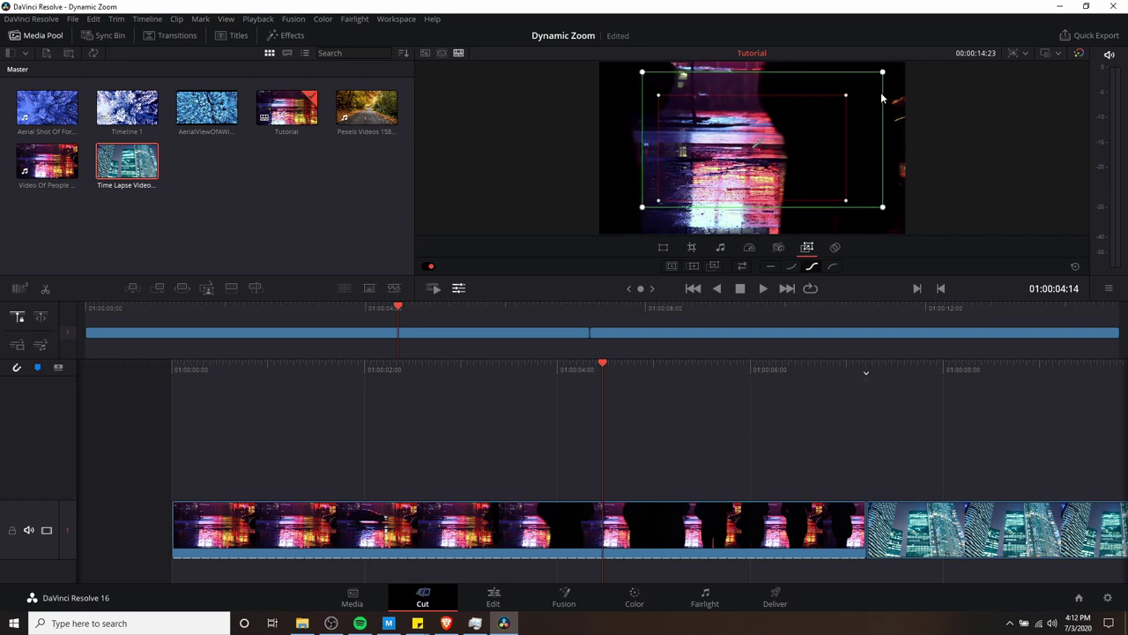
pyautogui.moveTo(866, 105); pyautogui.dragTo(874, 106)
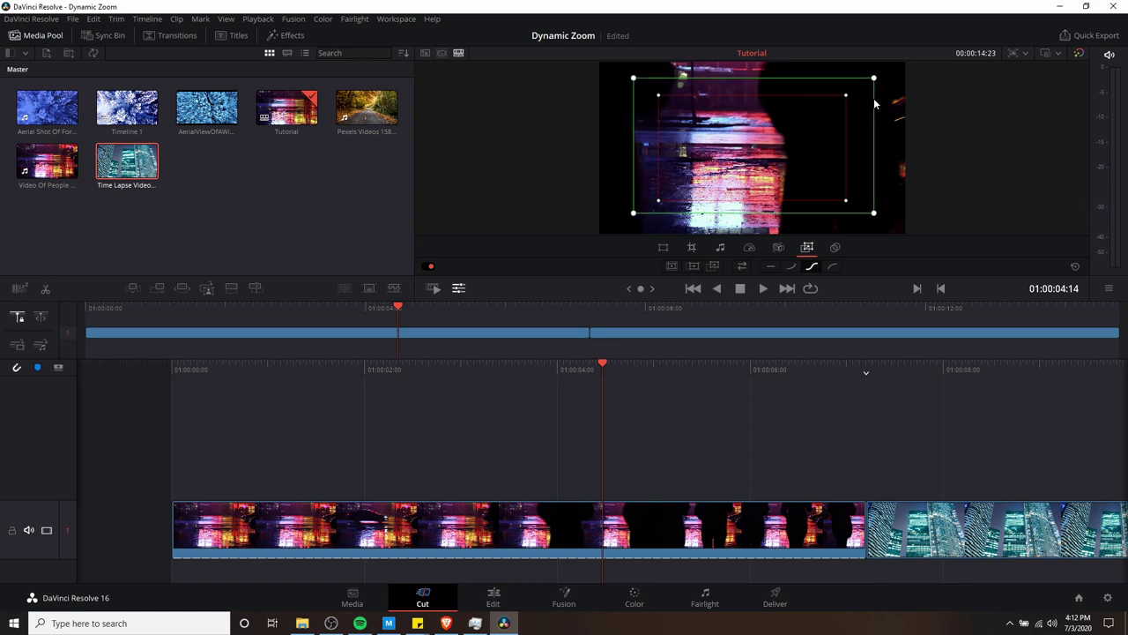
pyautogui.moveTo(849, 106)
pyautogui.mouseDown()
pyautogui.moveTo(875, 61)
pyautogui.moveTo(861, 125)
pyautogui.mouseUp()
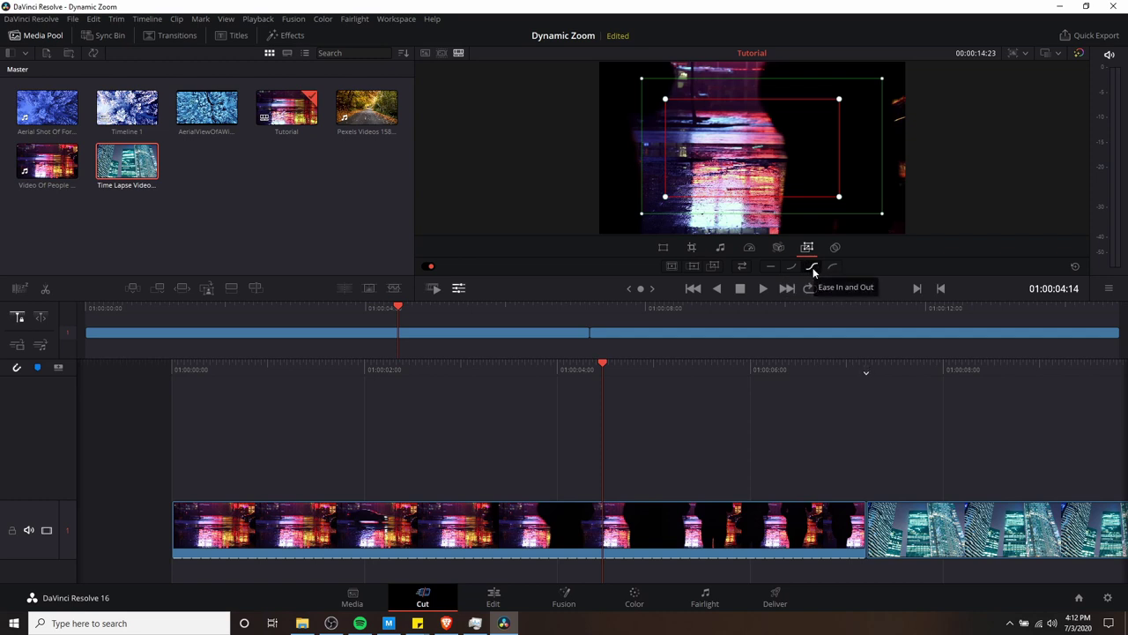
# - Apply Ease In and Out, reset to the Zoom preset, then switch to the Pan preset
pyautogui.click(815, 267)
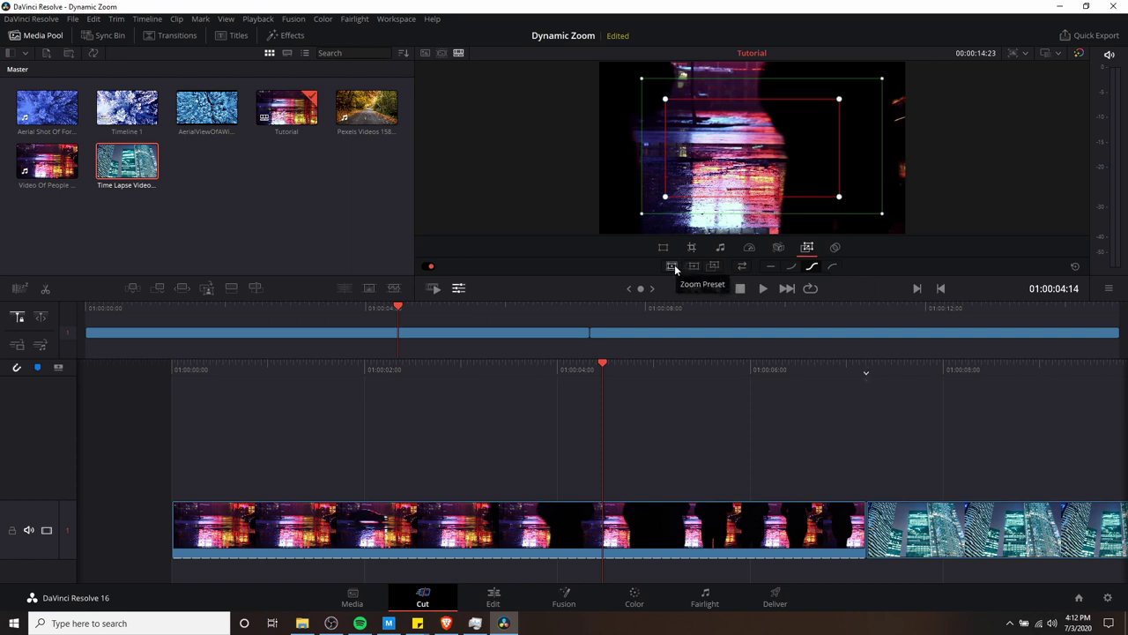
pyautogui.click(674, 265)
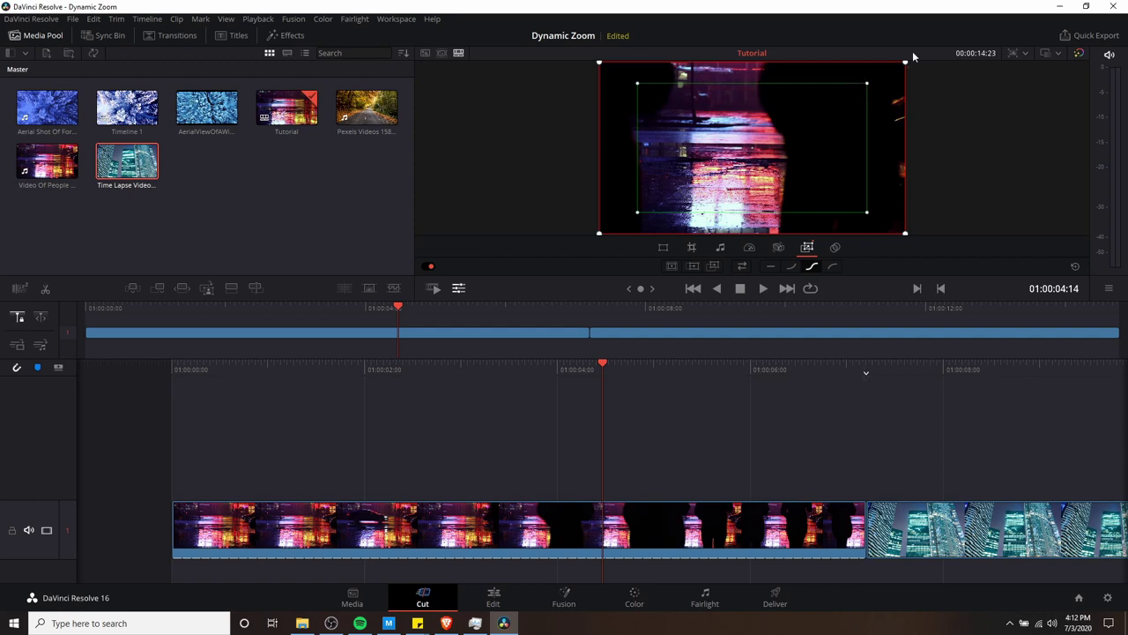
pyautogui.click(695, 266)
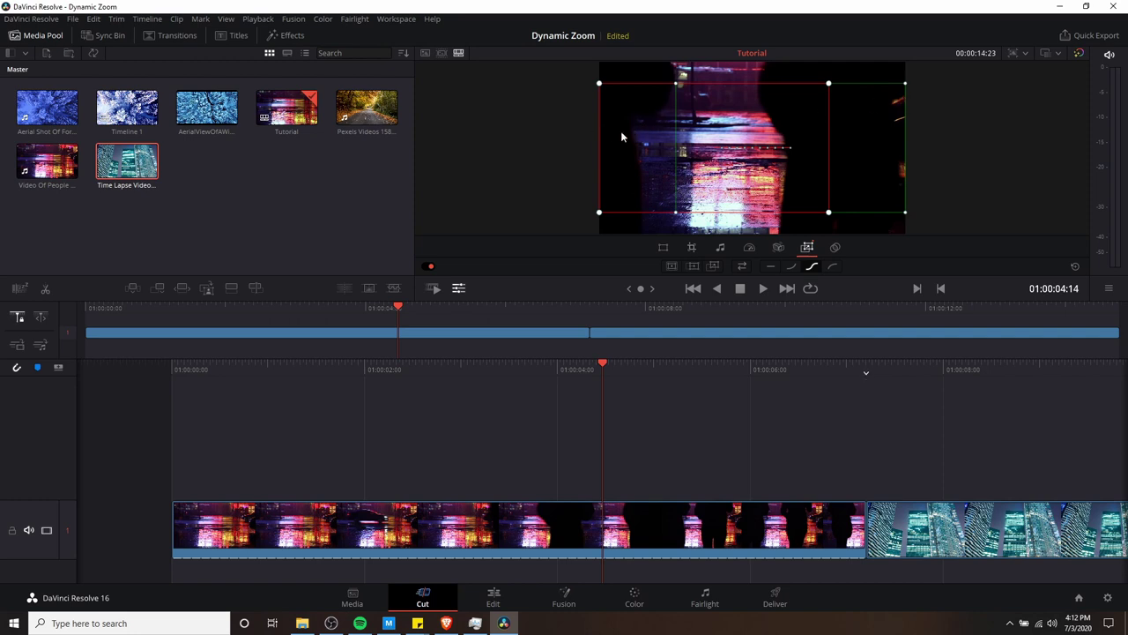
# - Shift the red Dynamic Zoom box down and enlarge it to nearly the full frame, then review on the Edit page
pyautogui.click(711, 266)
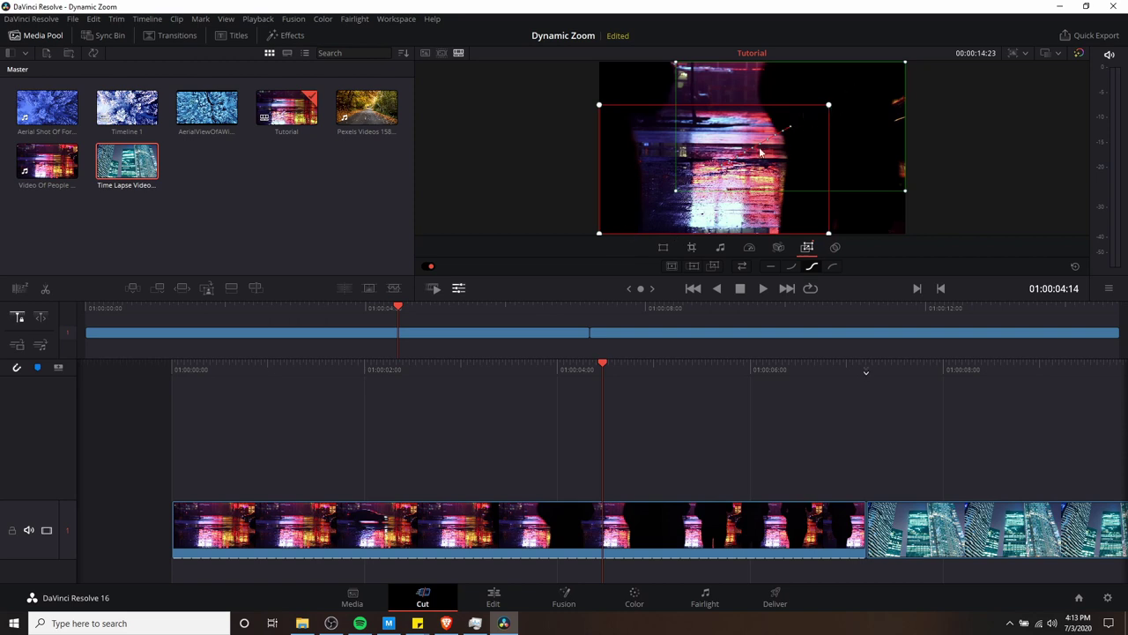
pyautogui.moveTo(828, 105)
pyautogui.mouseDown()
pyautogui.moveTo(851, 92)
pyautogui.moveTo(836, 82)
pyautogui.mouseUp()
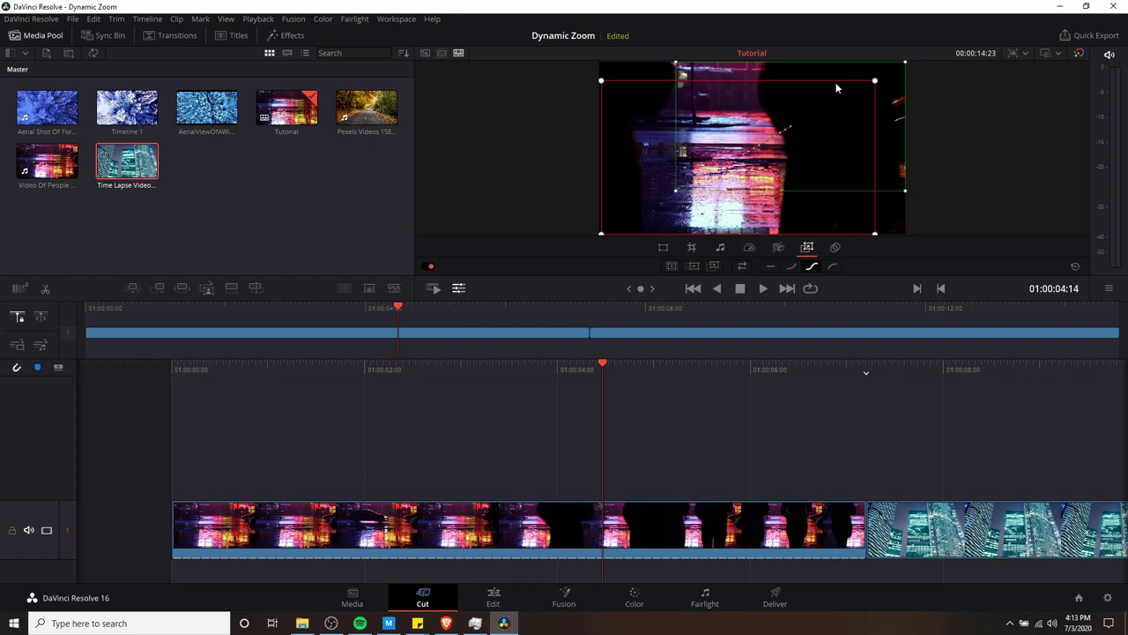
pyautogui.click(509, 601)
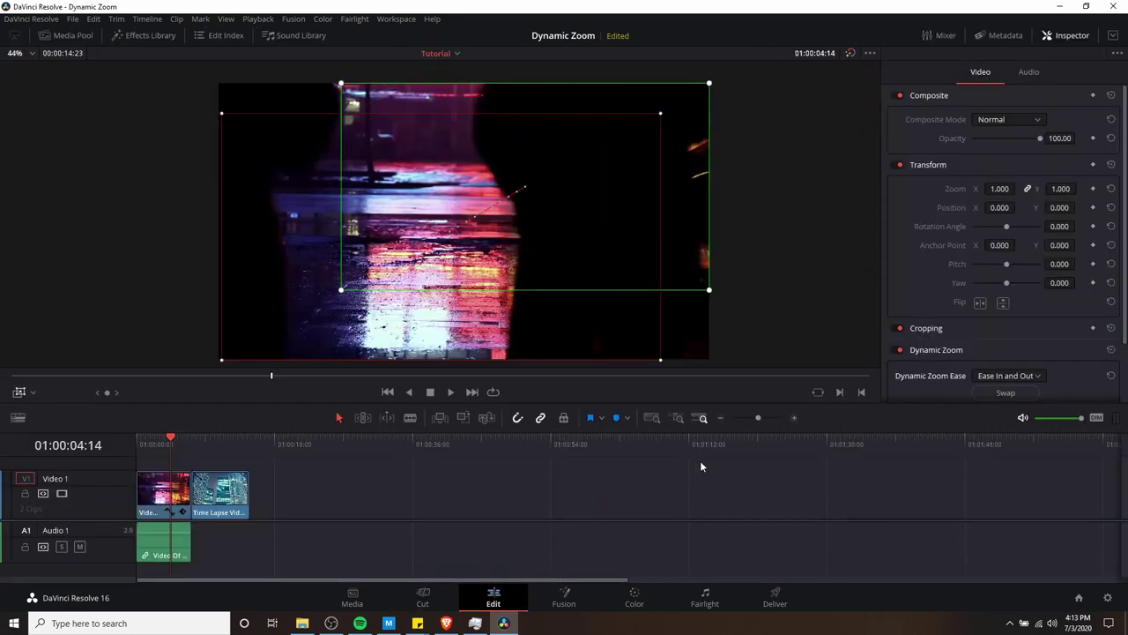